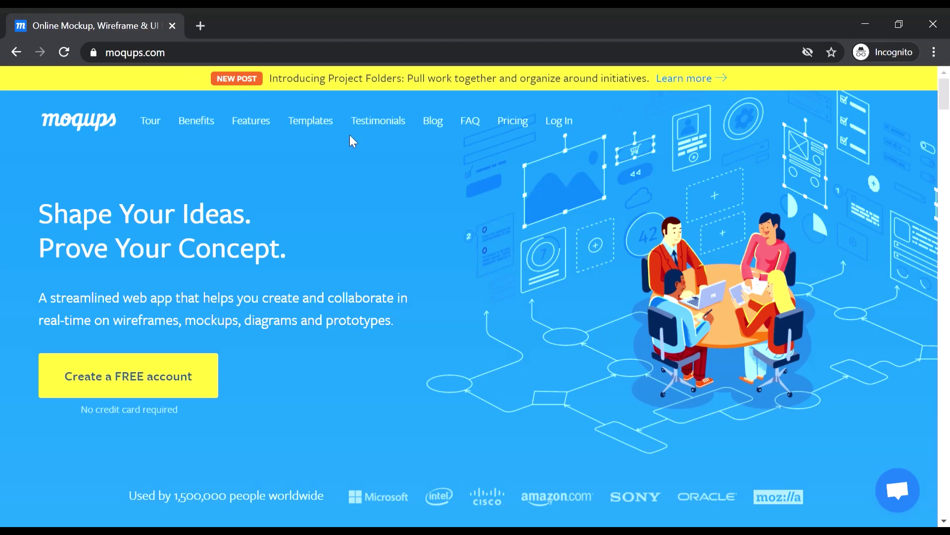
Step: Go from the free-account sign-up to 'Log in here' and sign in to Moqups
left_click(98, 389)
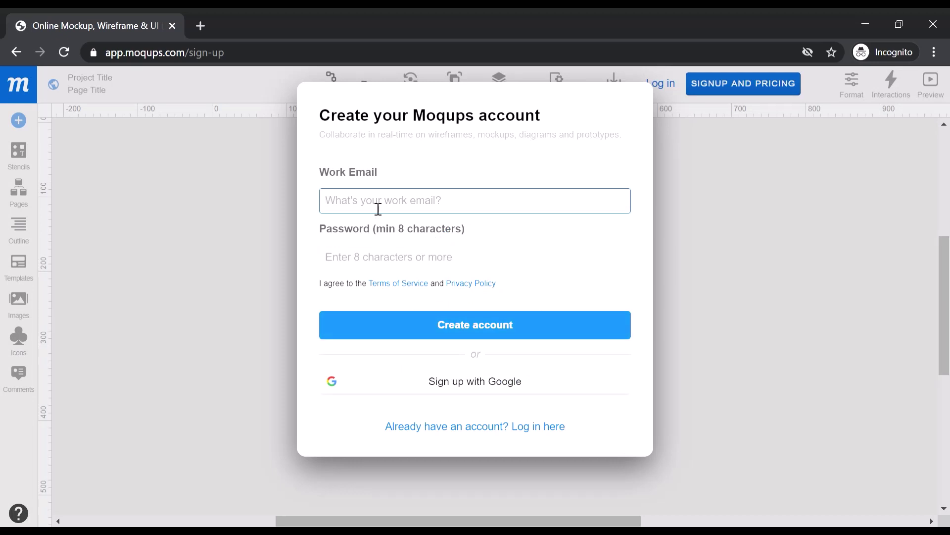
left_click(495, 425)
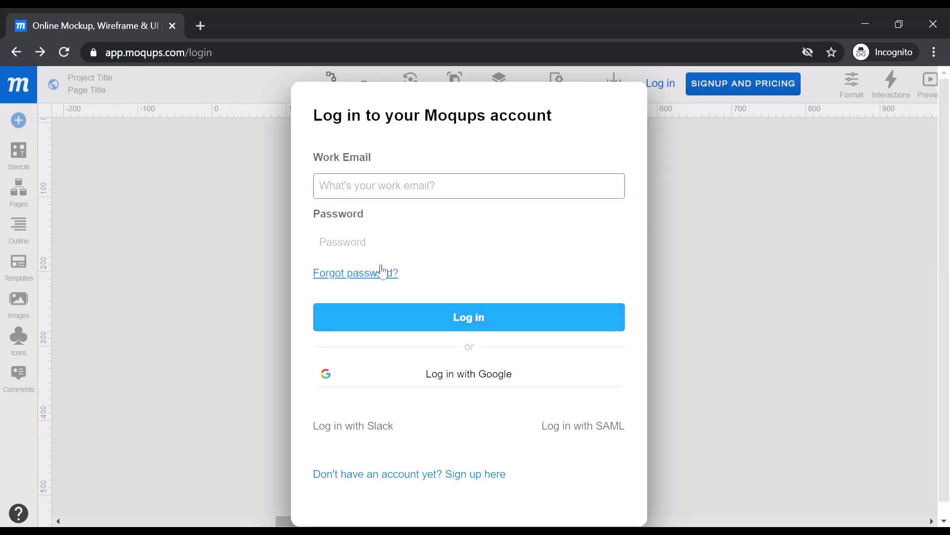
left_click(847, 120)
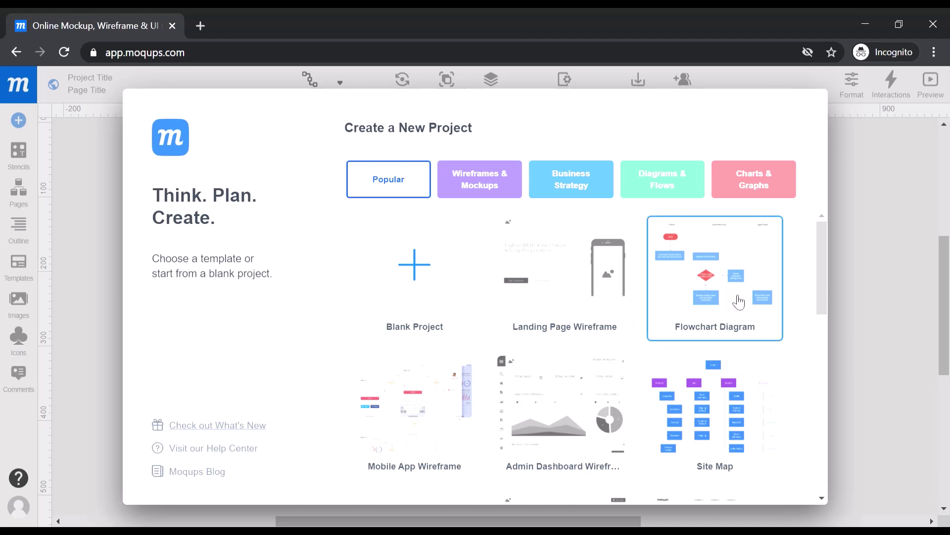
scroll(545, 346, "down", 2)
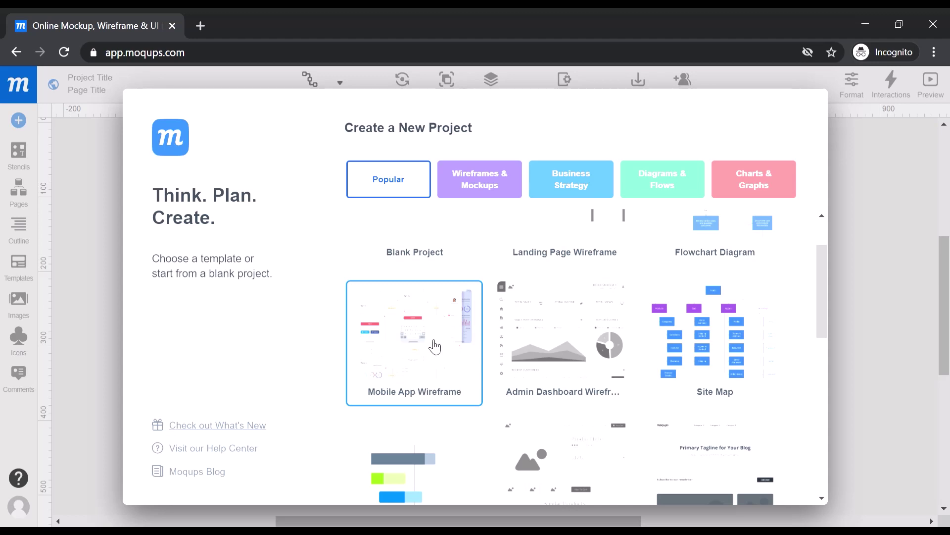
scroll(436, 347, "down", 2)
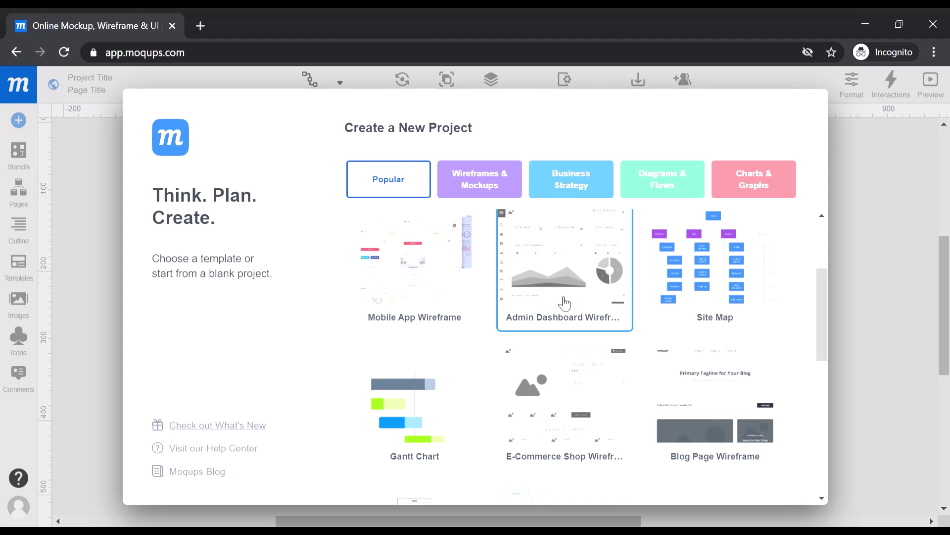
scroll(440, 277, "up", 3)
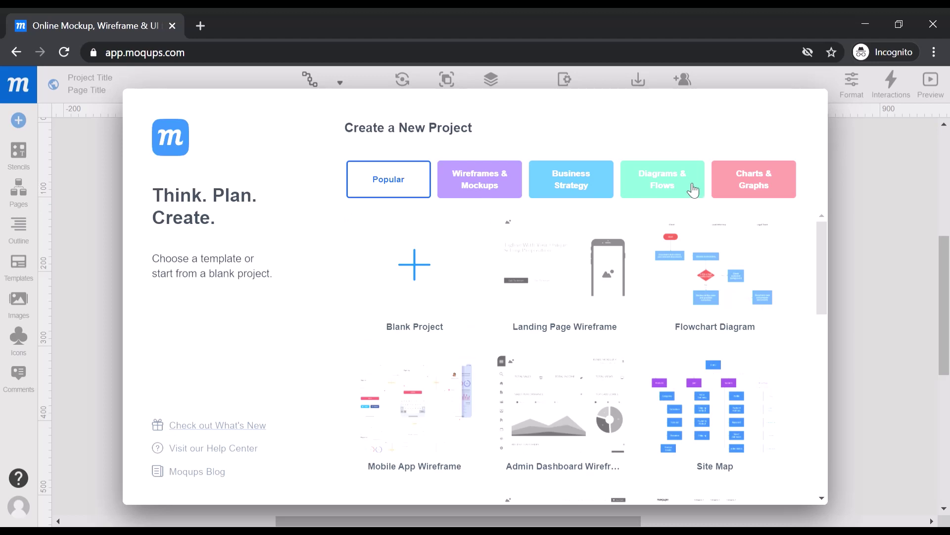
Step: Browse the Charts & Graphs, Diagrams & Flows and Business Strategy template categories
left_click(741, 186)
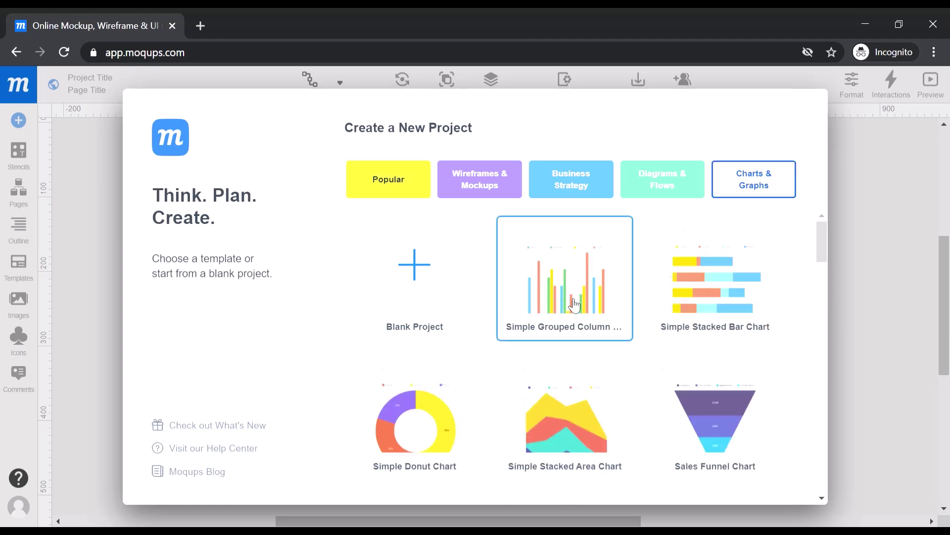
left_click(671, 192)
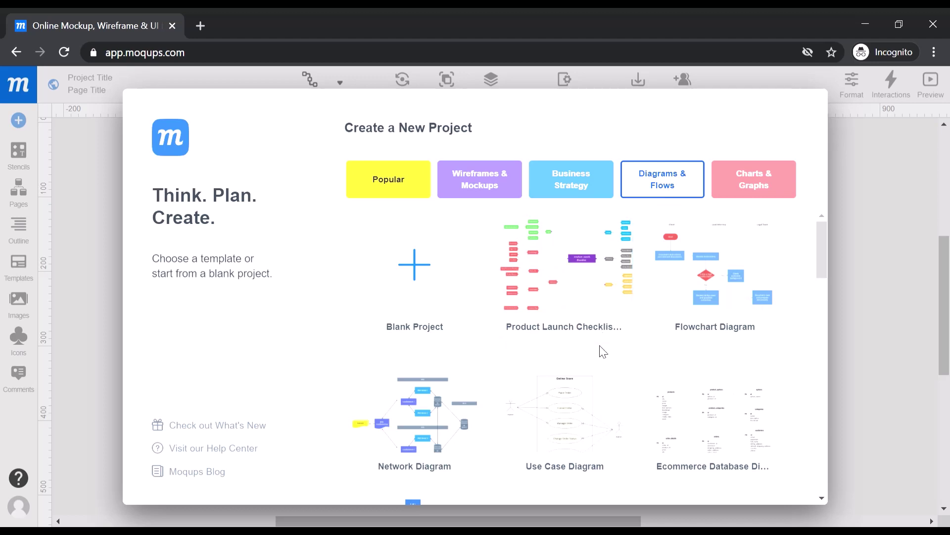
scroll(614, 321, "down", 5)
scroll(495, 381, "down", 3)
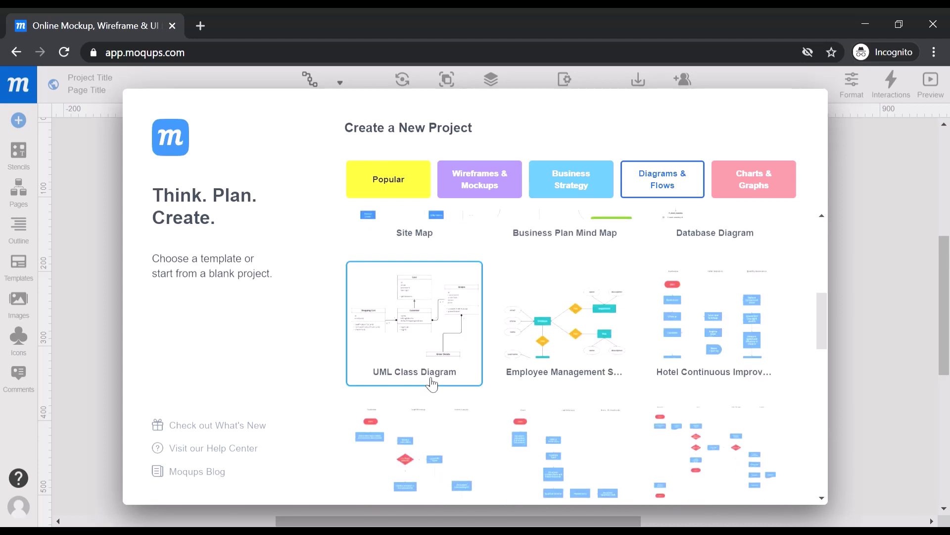
scroll(599, 391, "down", 6)
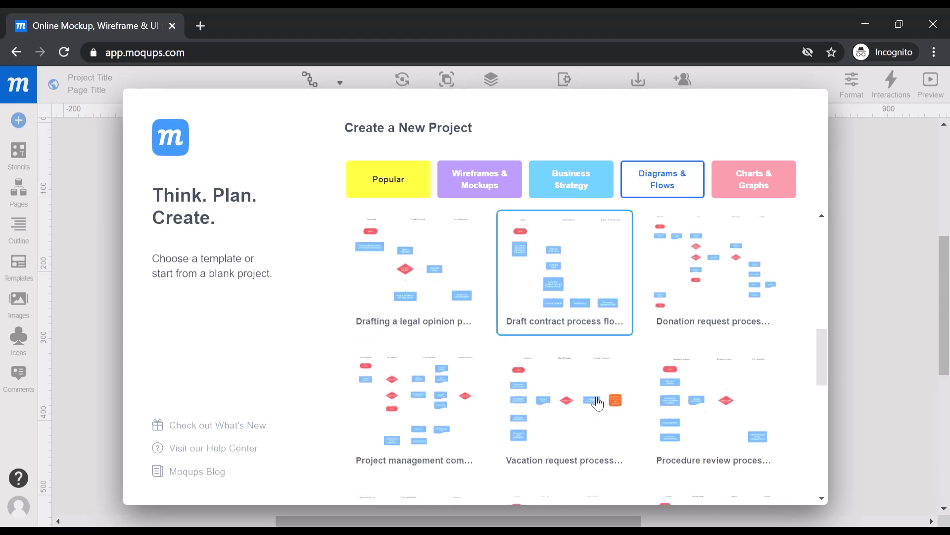
left_click(565, 194)
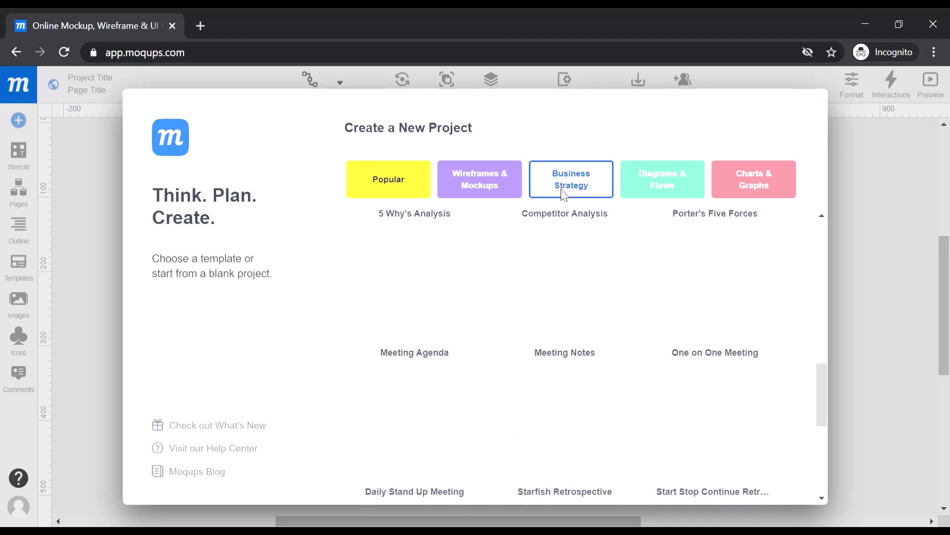
scroll(432, 333, "up", 10)
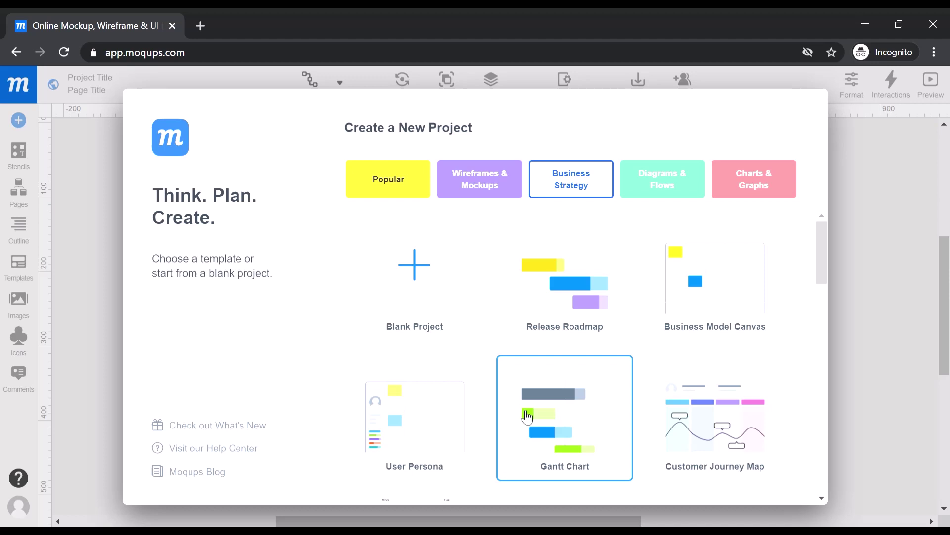
scroll(591, 367, "down", 5)
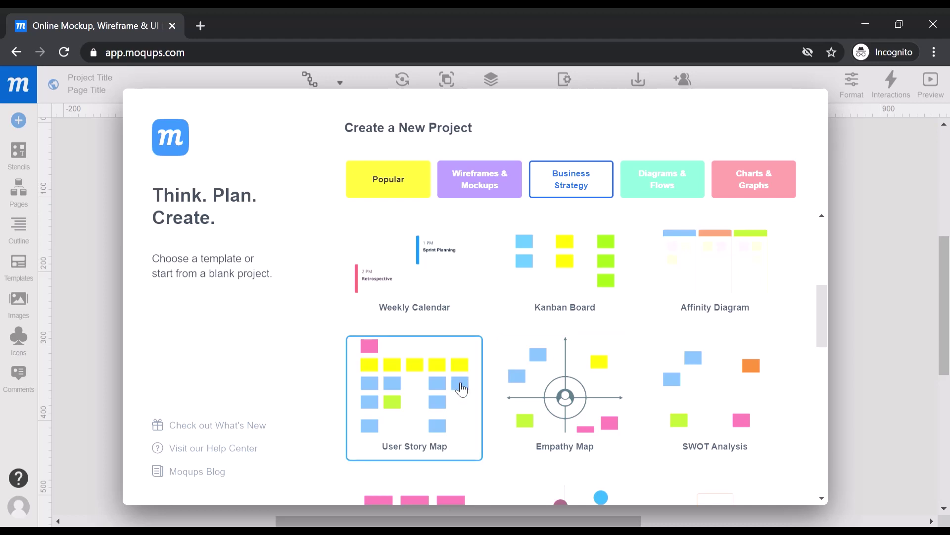
scroll(589, 379, "down", 5)
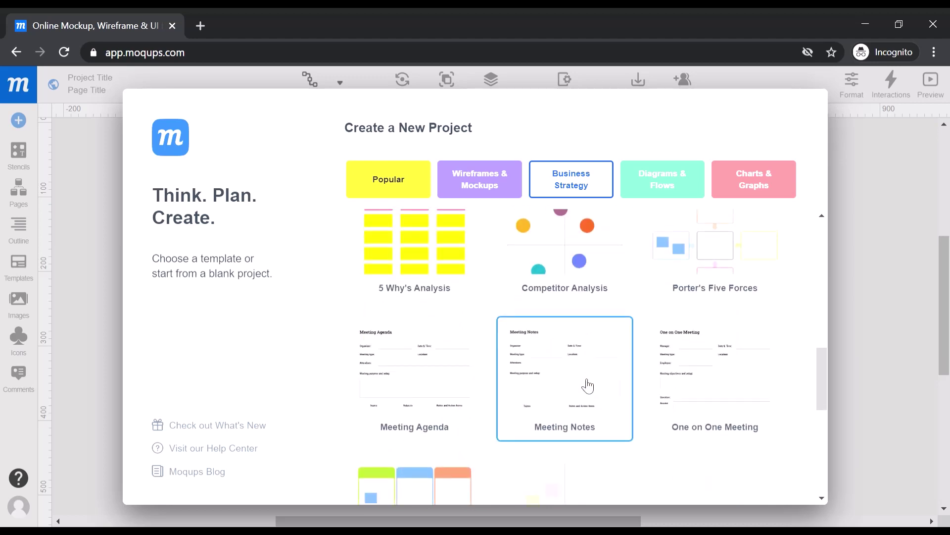
scroll(575, 365, "up", 5)
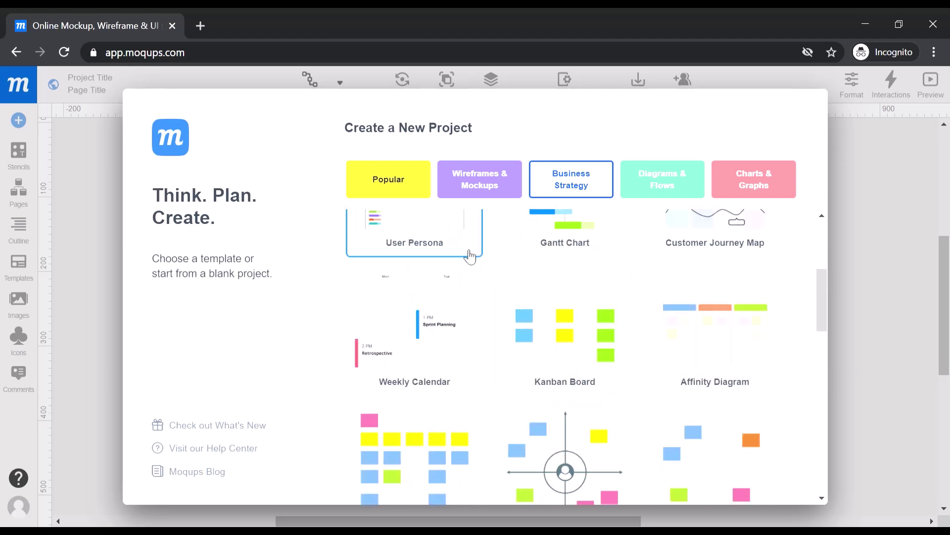
scroll(428, 239, "up", 3)
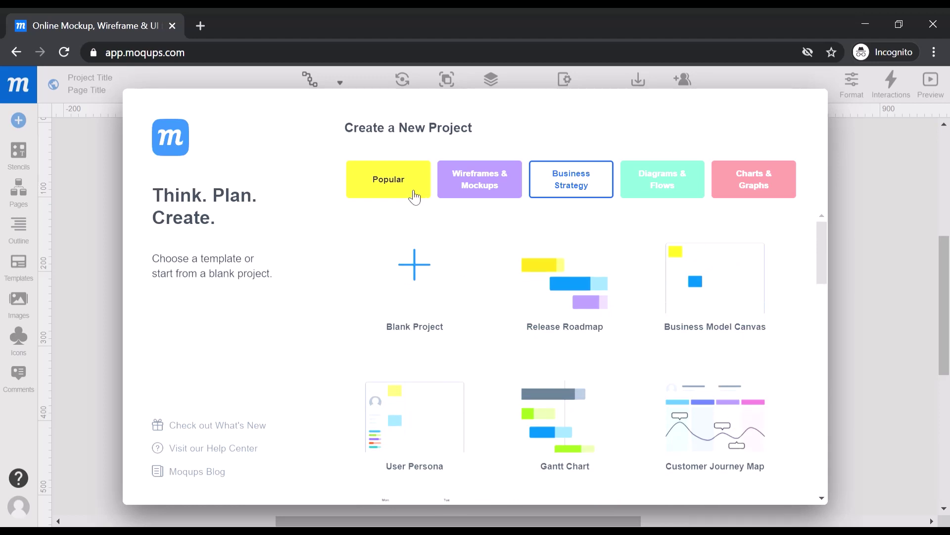
Step: Start a Blank Project and open the Stencils library panel
left_click(416, 249)
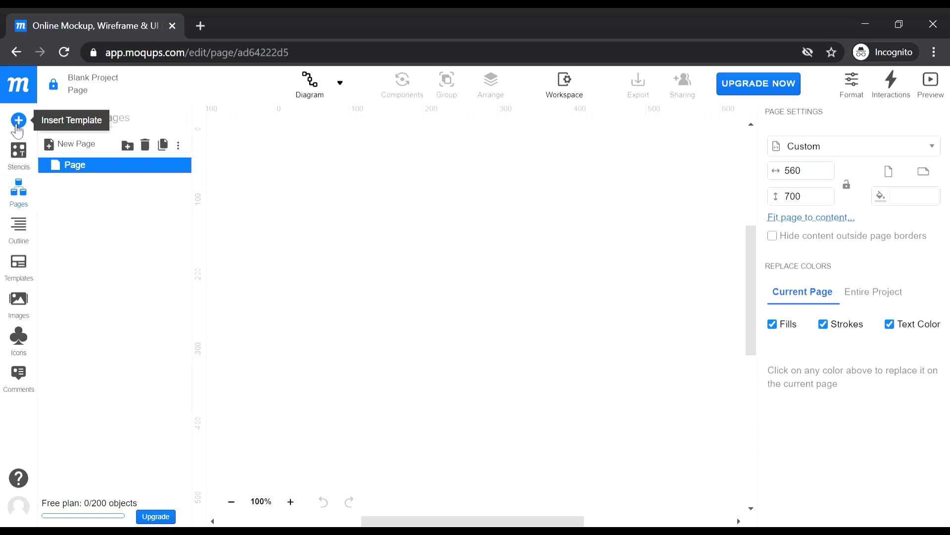
left_click(28, 161)
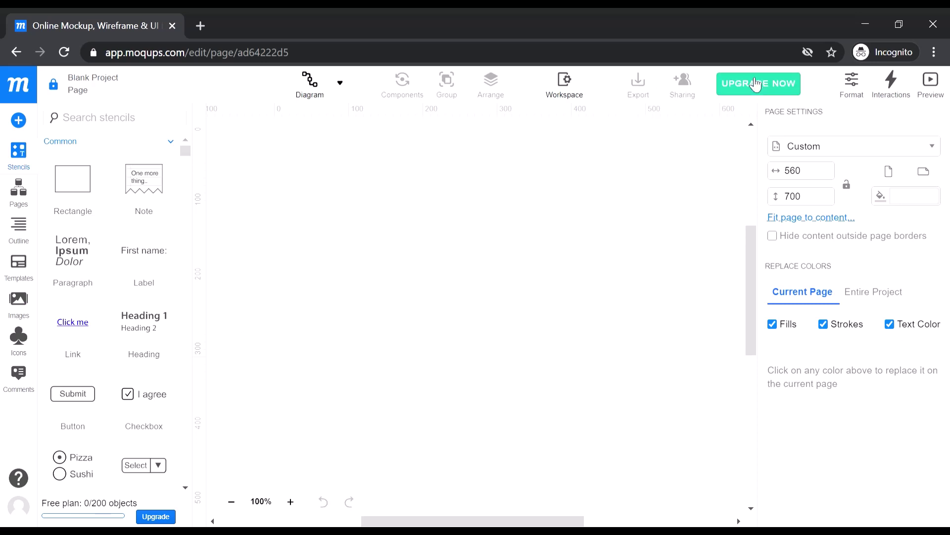
left_click(20, 198)
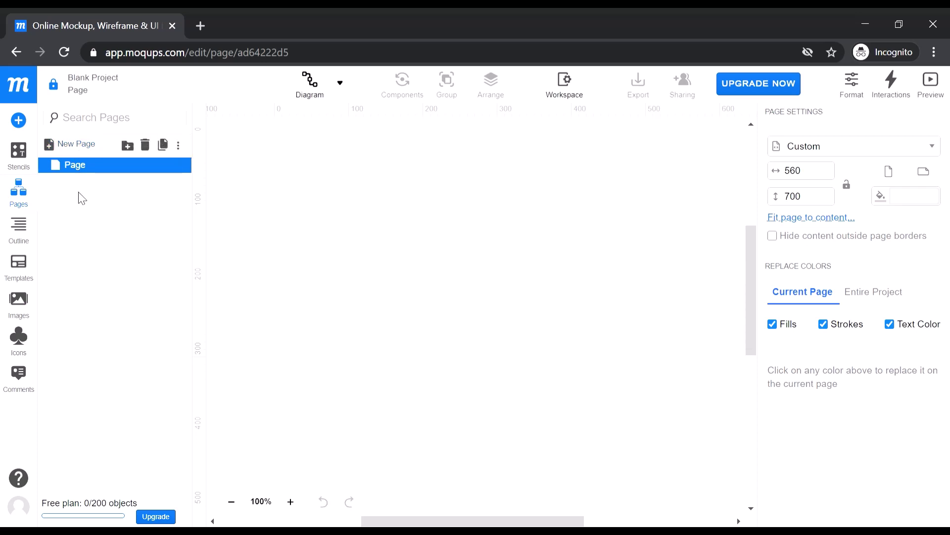
left_click(19, 241)
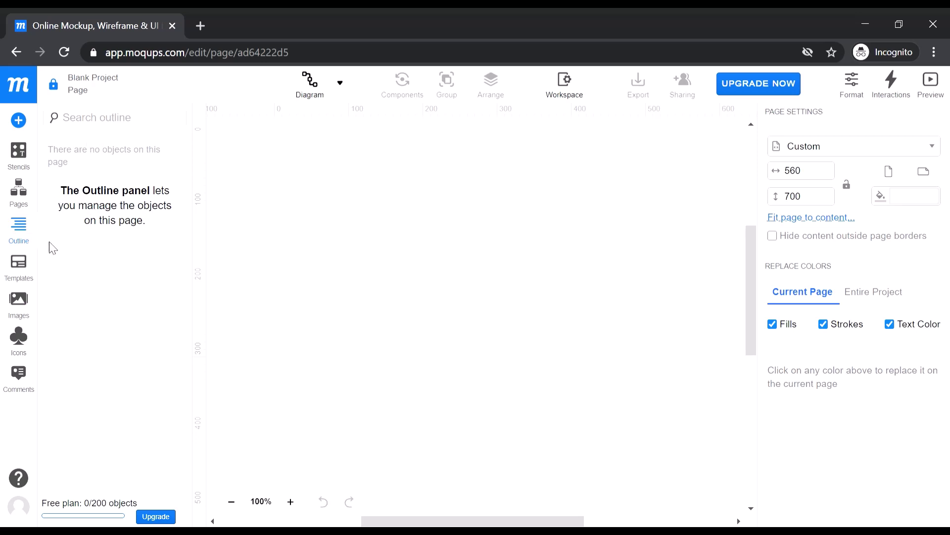
left_click(32, 266)
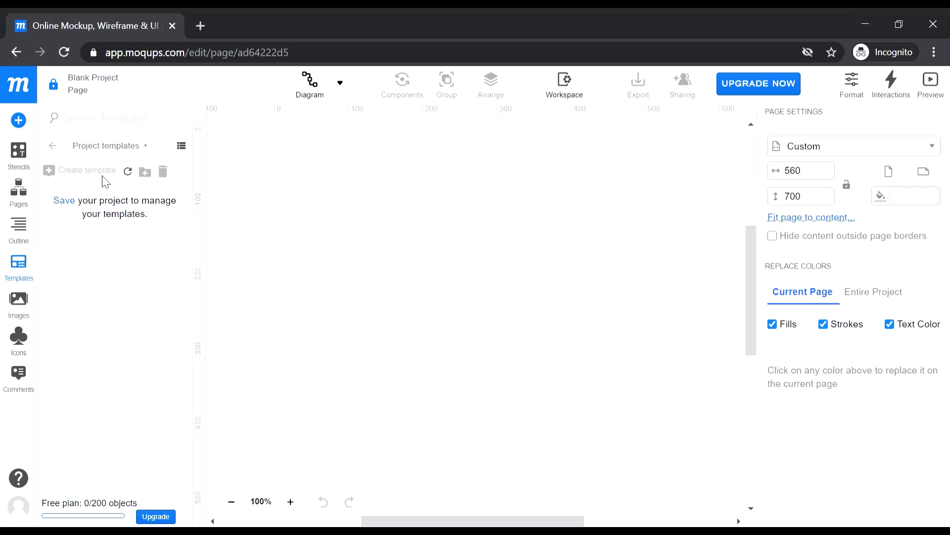
left_click(23, 304)
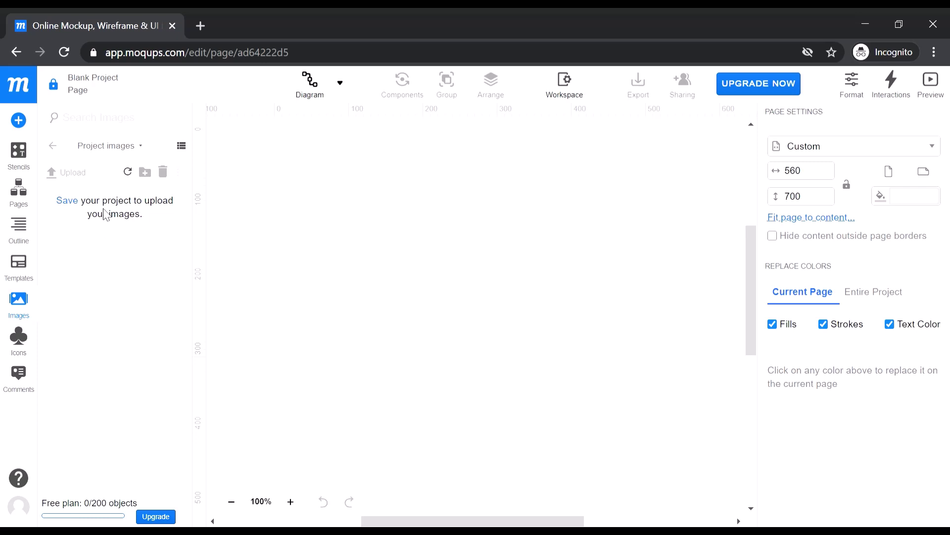
left_click(16, 337)
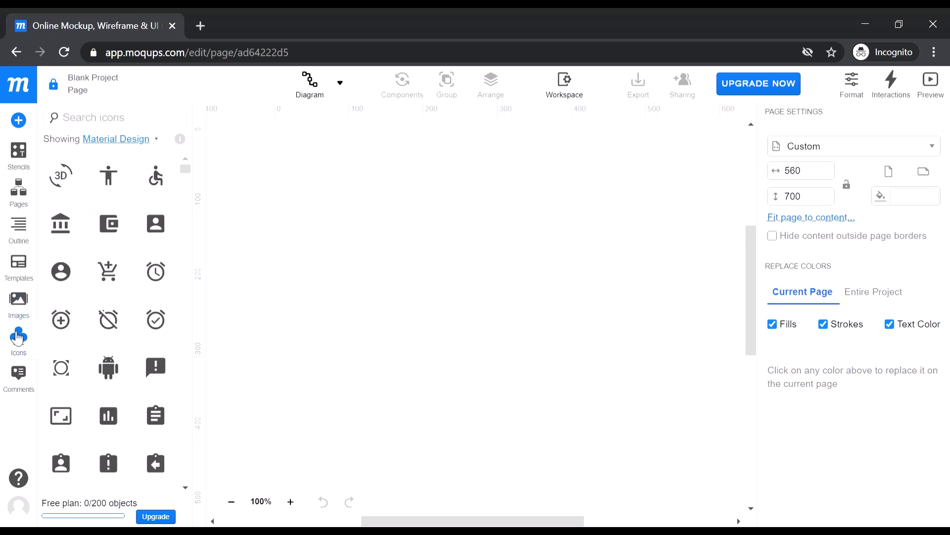
left_click(156, 140)
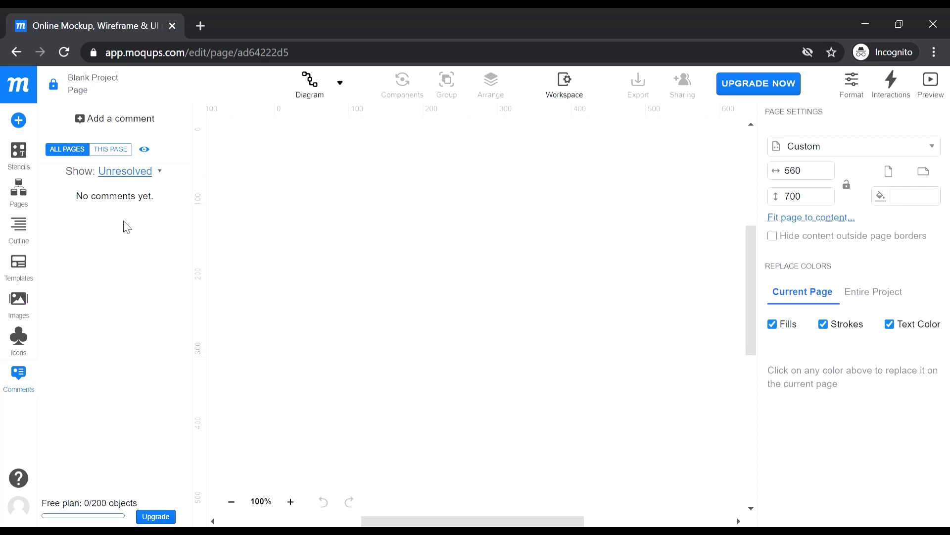
left_click(20, 154)
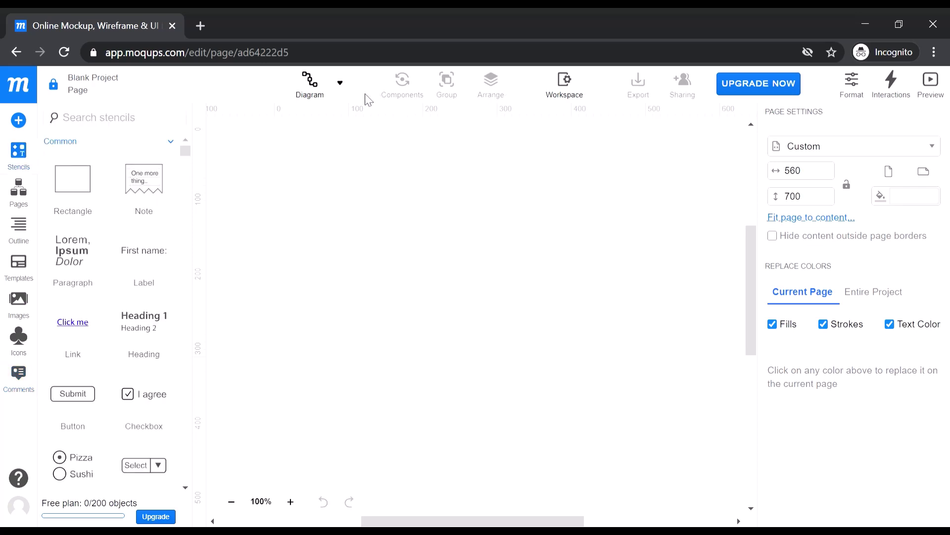
left_click(340, 83)
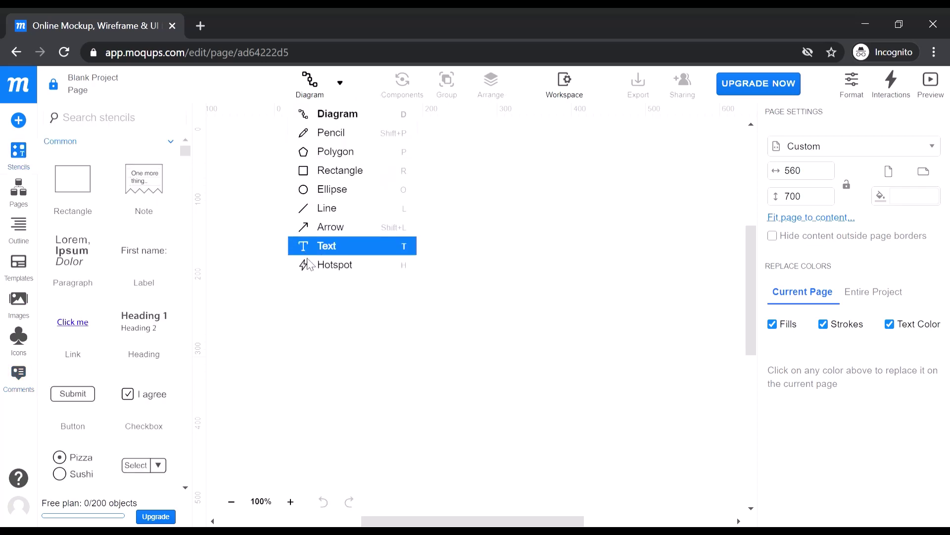
left_click(565, 81)
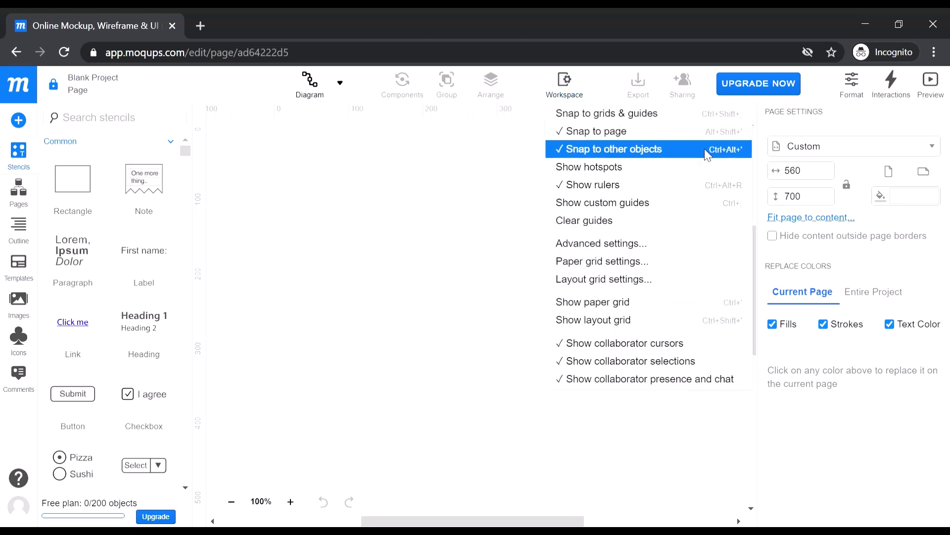
left_click(835, 79)
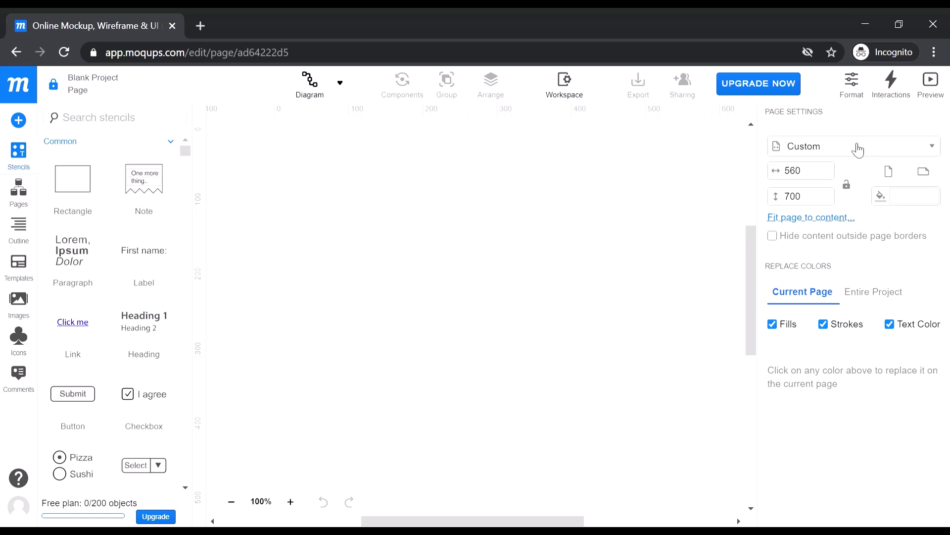
left_click(861, 76)
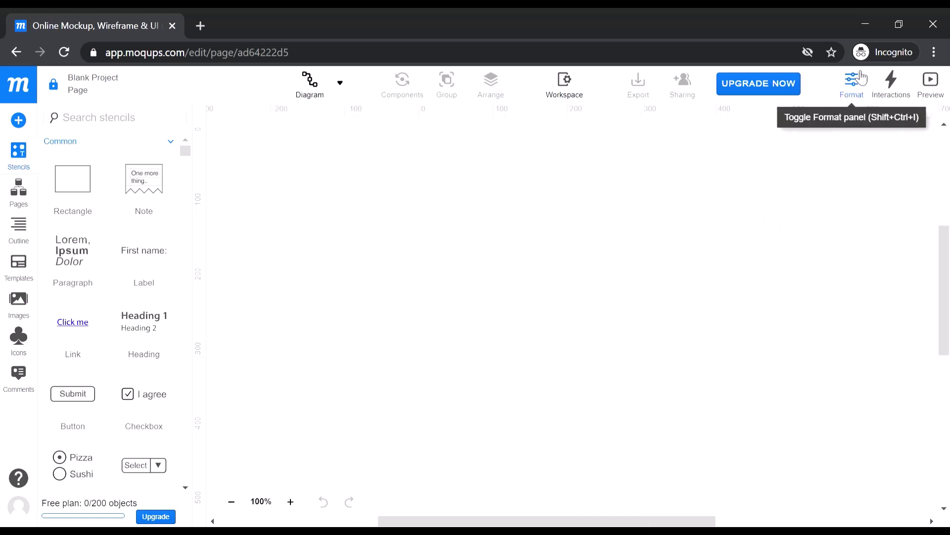
left_click(861, 79)
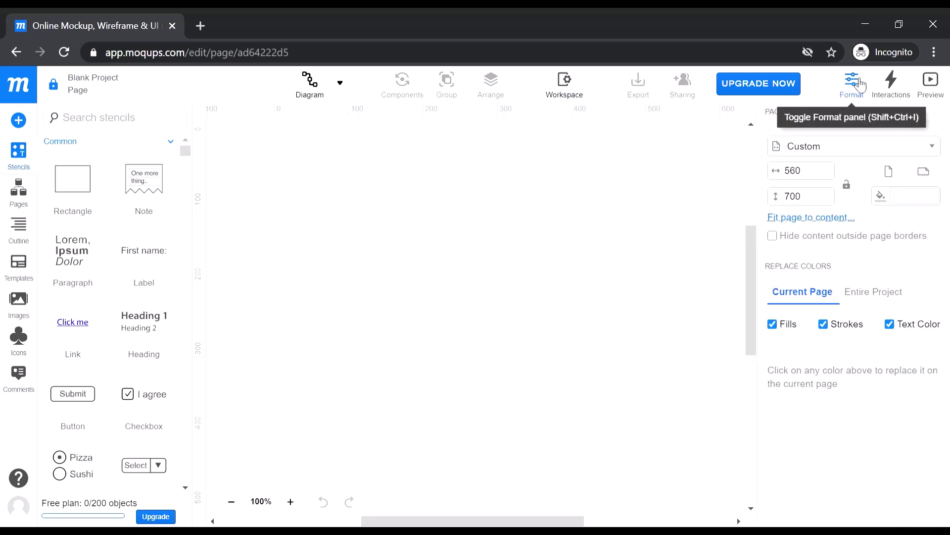
left_click(934, 88)
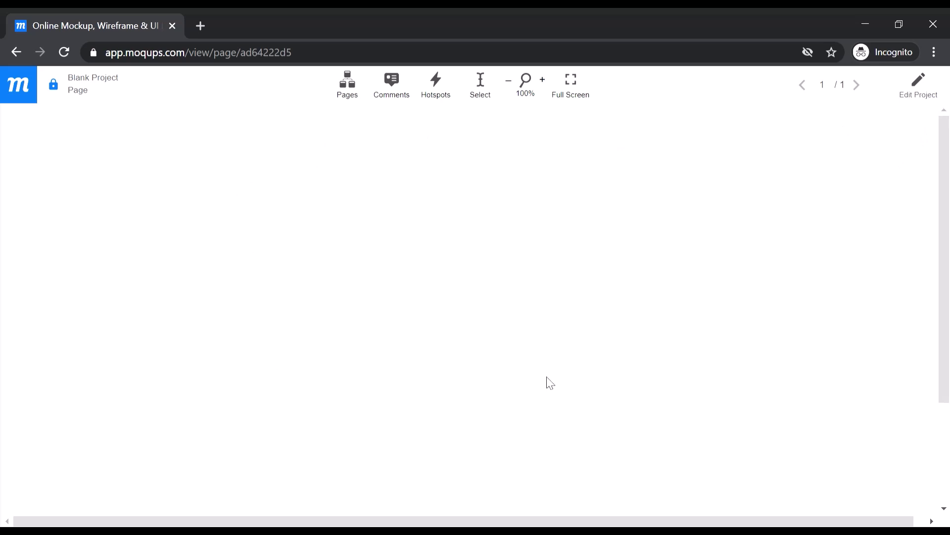
scroll(527, 326, "down", 3)
scroll(527, 327, "up", 3)
left_click(923, 87)
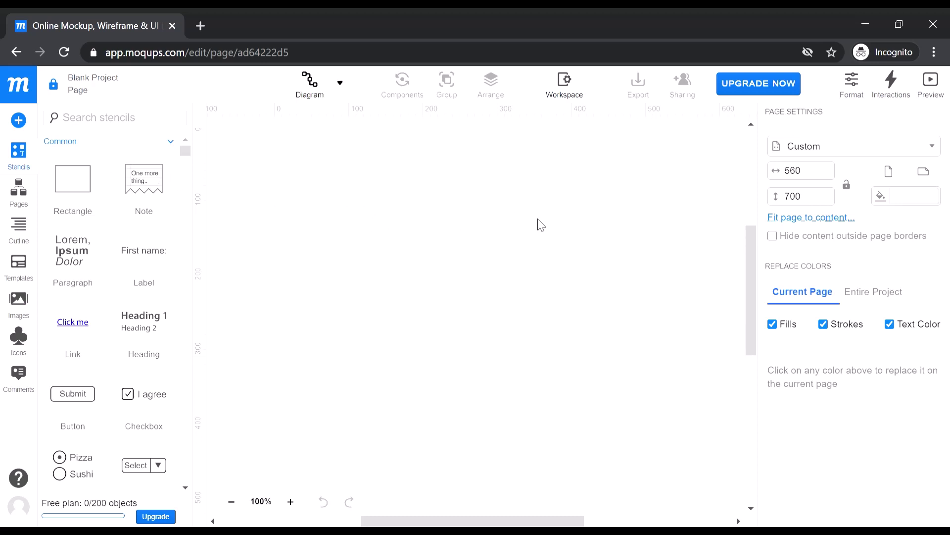
Step: Drag a Rectangle stencil onto the page and reposition it toward X 230, Y 220
scroll(539, 228, "down", 2)
scroll(395, 254, "up", 2)
left_click_drag(78, 177, 392, 225)
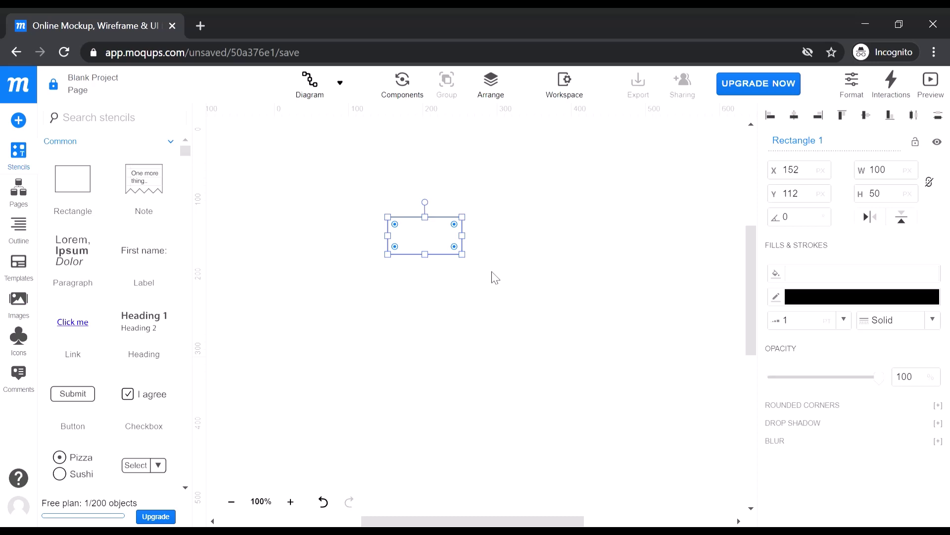
left_click_drag(431, 237, 355, 303)
scroll(396, 262, "down", 2)
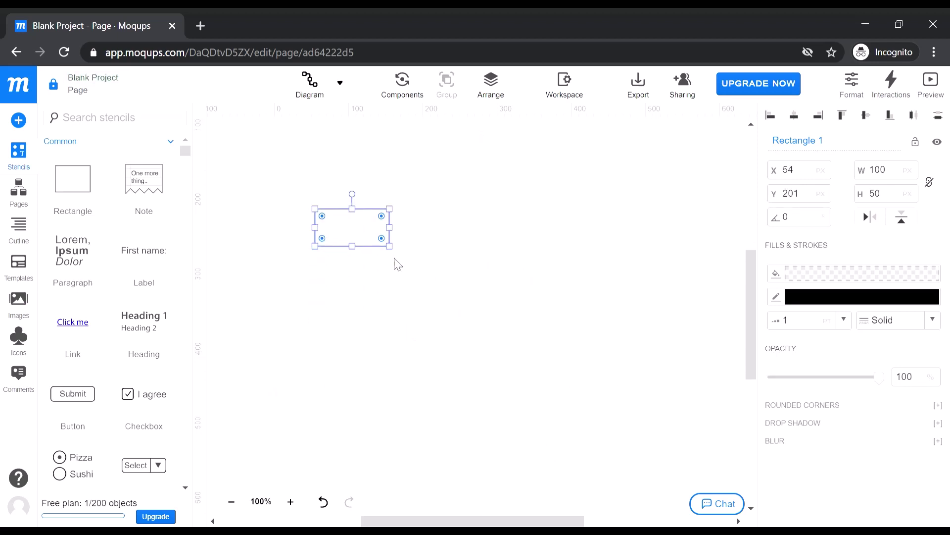
left_click_drag(360, 226, 533, 371)
scroll(534, 371, "down", 5)
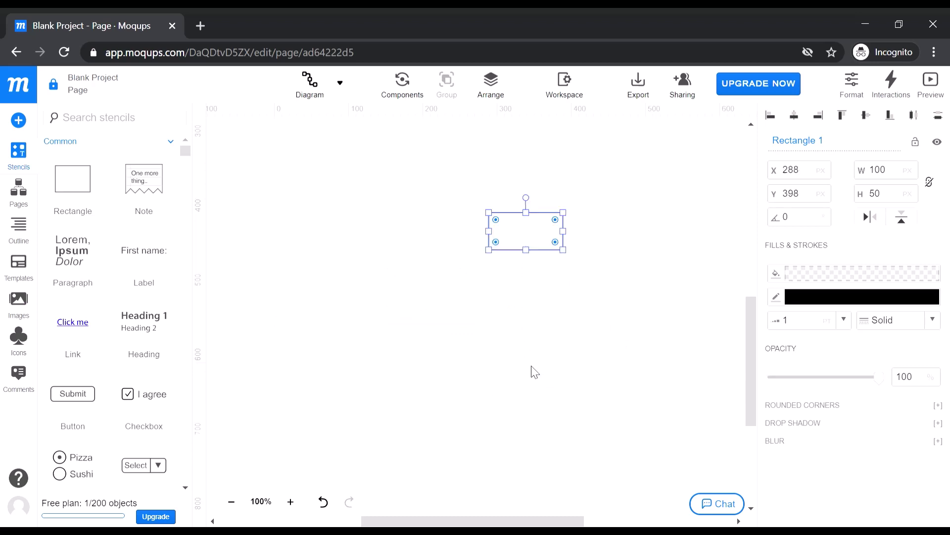
left_click_drag(522, 155, 449, 218)
scroll(450, 220, "up", 5)
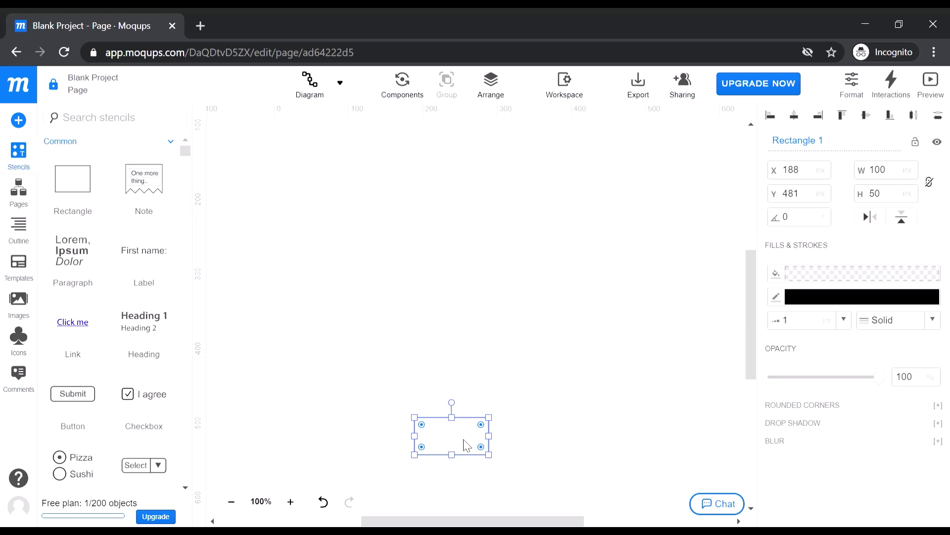
left_click_drag(467, 444, 496, 282)
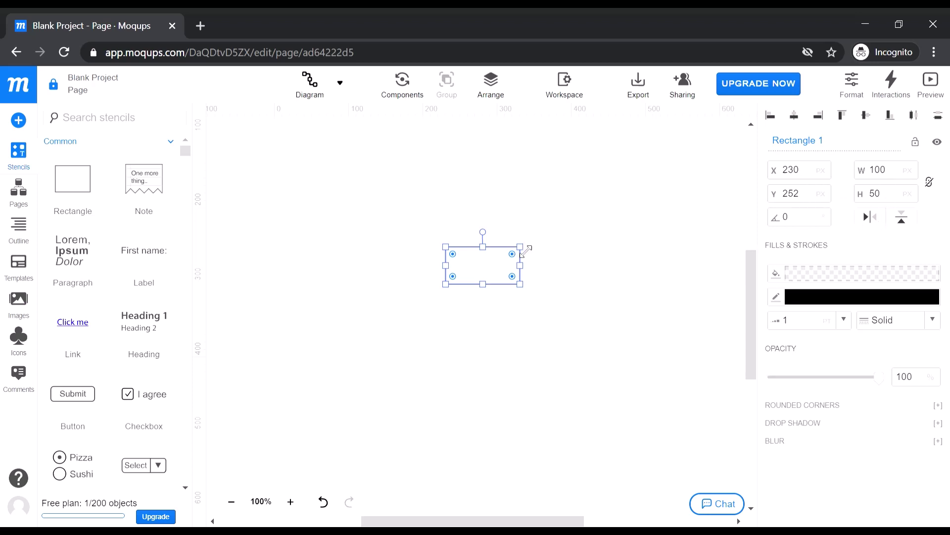
Step: Resize the rectangle to 152 × 82 using its corner handle
left_click_drag(523, 248, 559, 223)
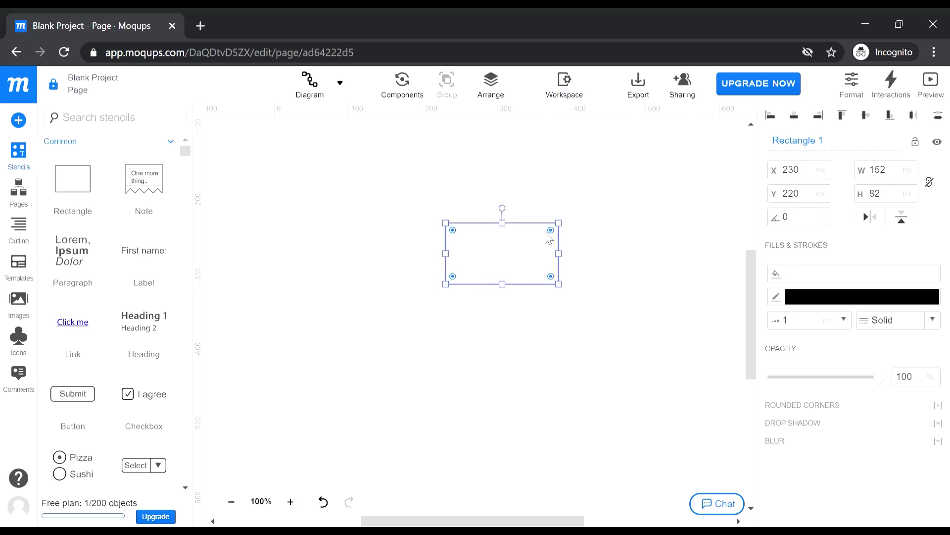
scroll(518, 265, "up", 3)
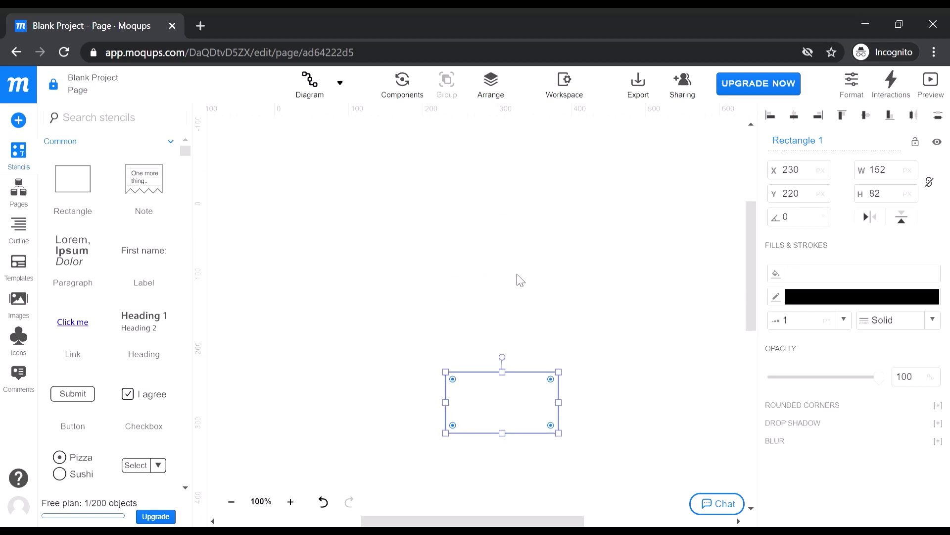
scroll(735, 255, "up", 3)
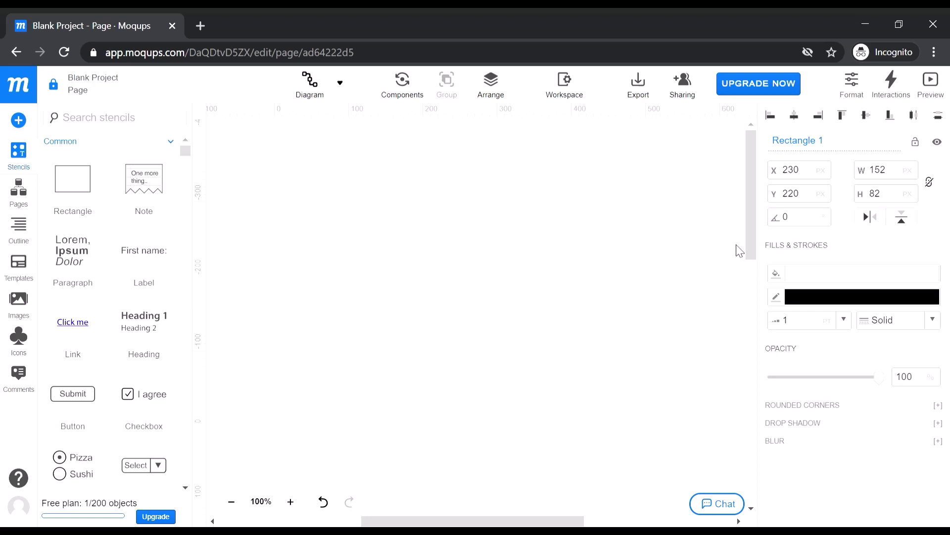
scroll(703, 232, "down", 2)
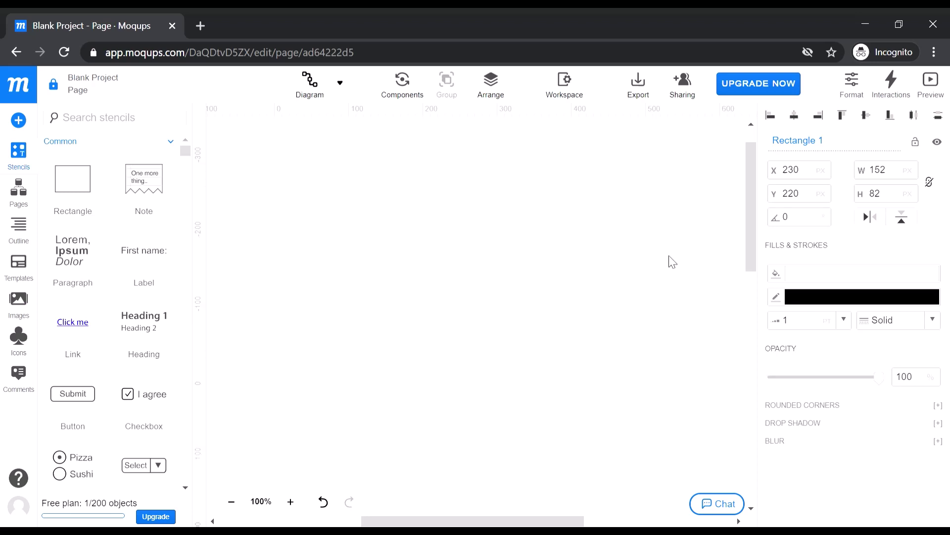
Step: Change the page size from custom 560 × 700 to the Web Small 1280 × 800 preset
left_click(452, 304)
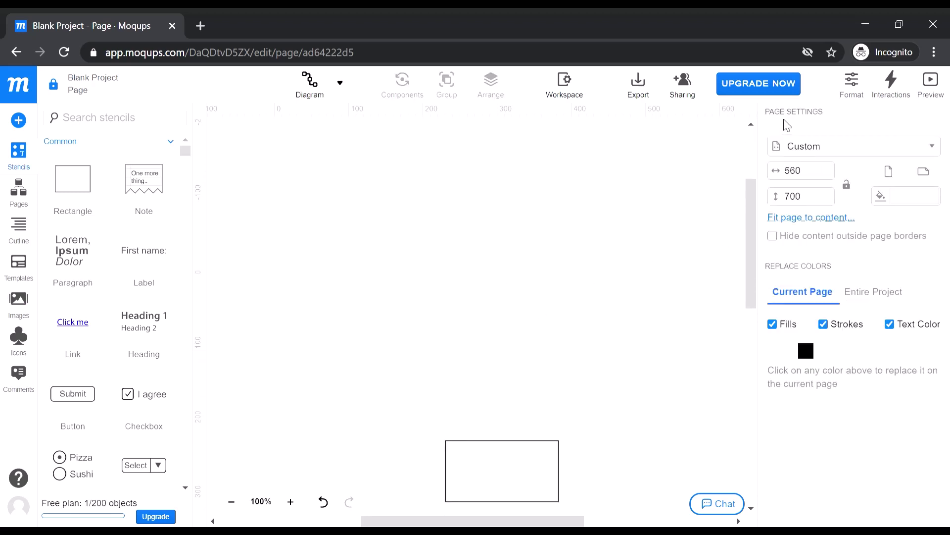
left_click(847, 147)
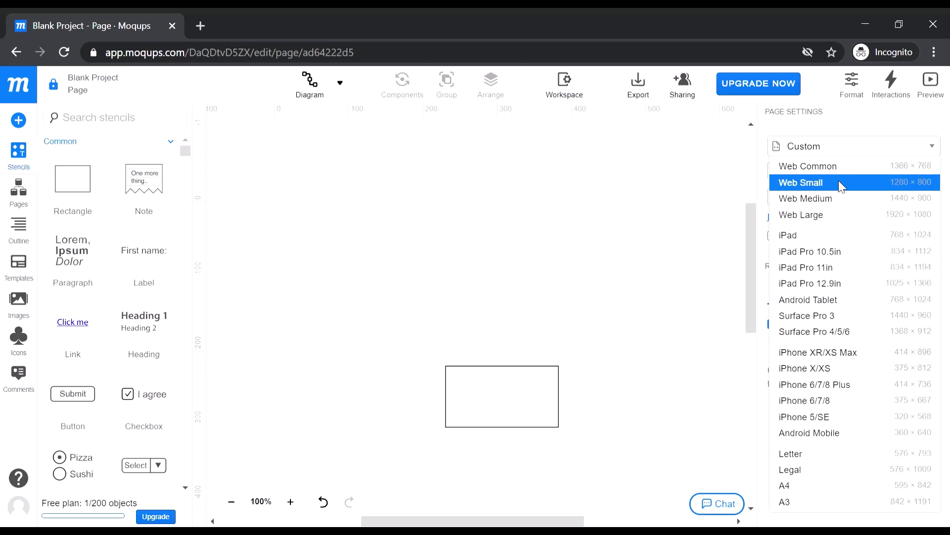
left_click(815, 183)
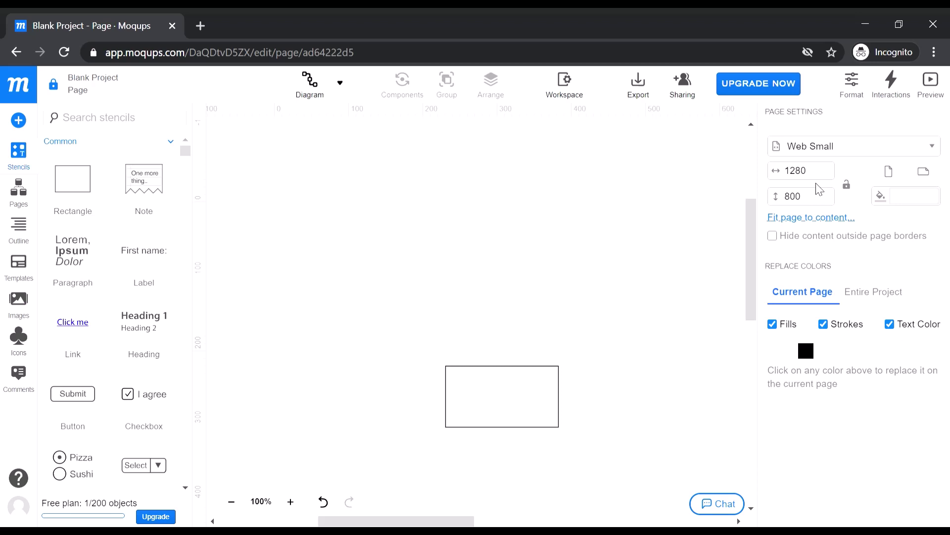
left_click(837, 149)
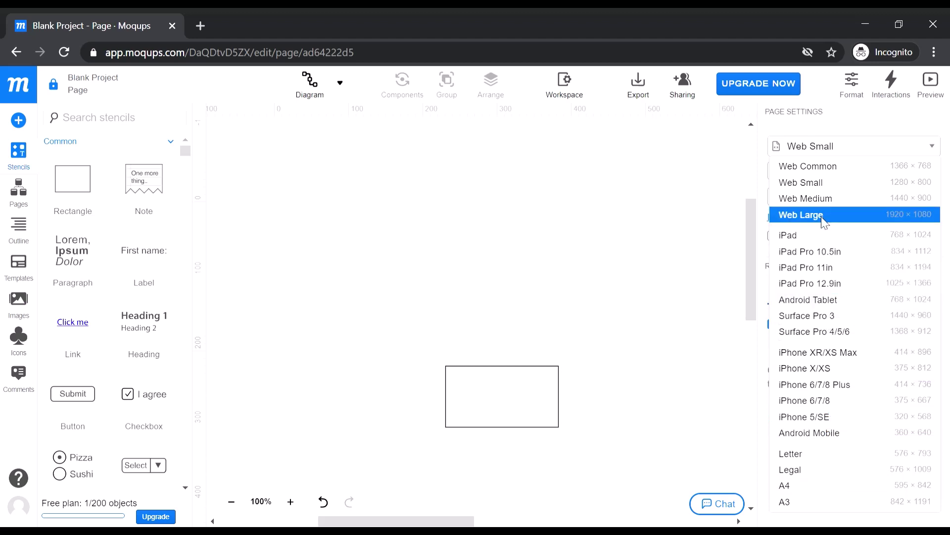
left_click(818, 183)
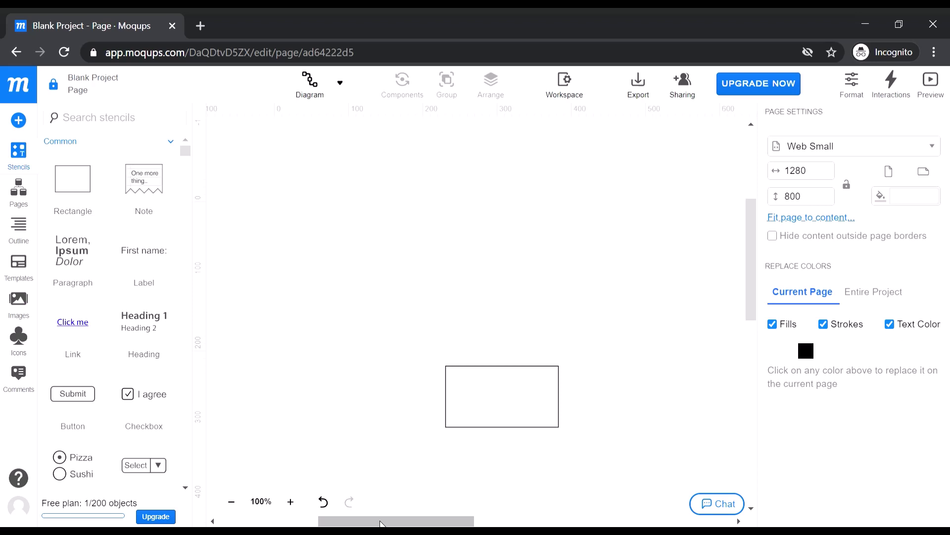
left_click_drag(381, 523, 561, 523)
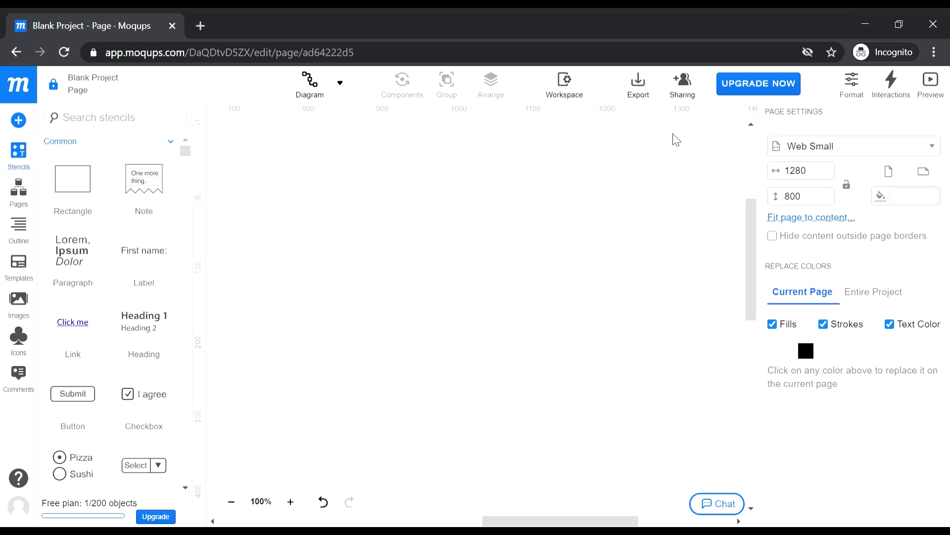
left_click(796, 146)
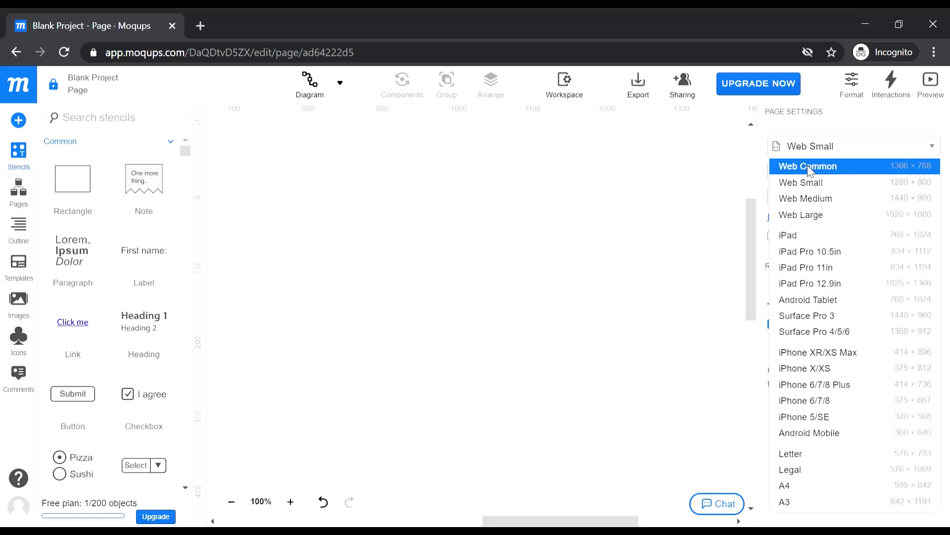
left_click(717, 164)
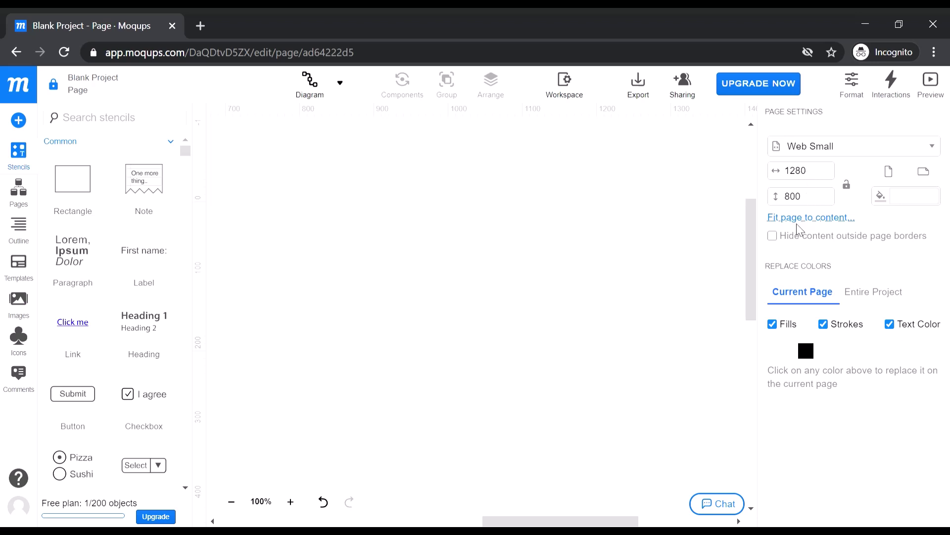
Step: Try grey tints for the page background, then settle on a white fill
left_click(913, 200)
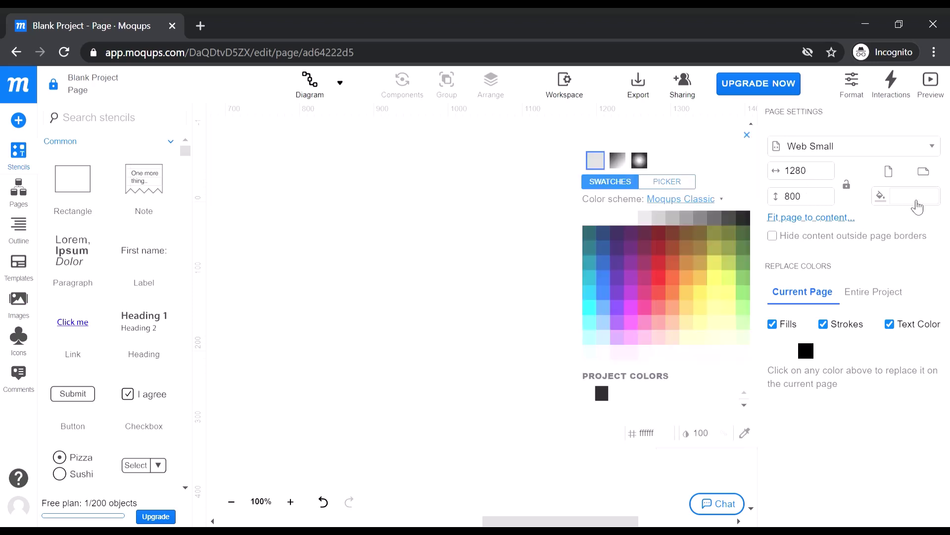
left_click(672, 218)
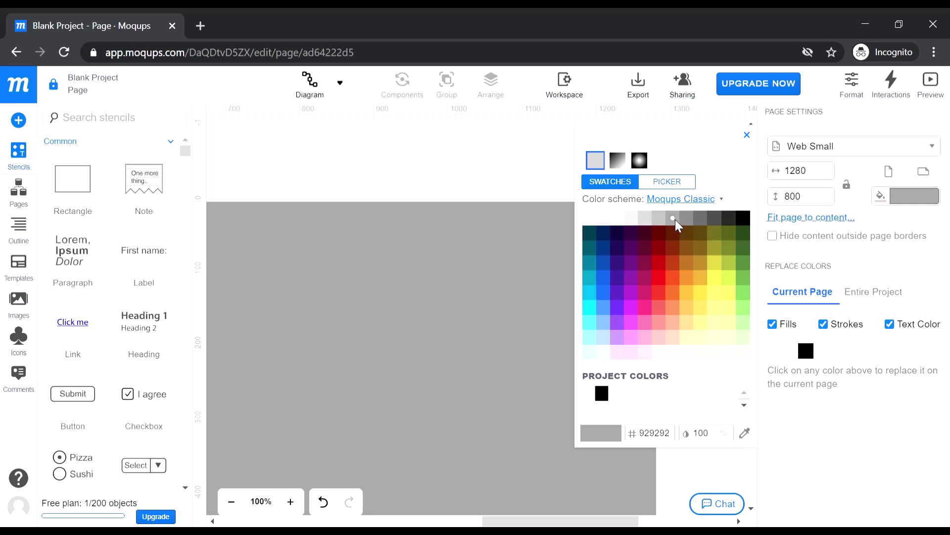
left_click(644, 218)
left_click(631, 217)
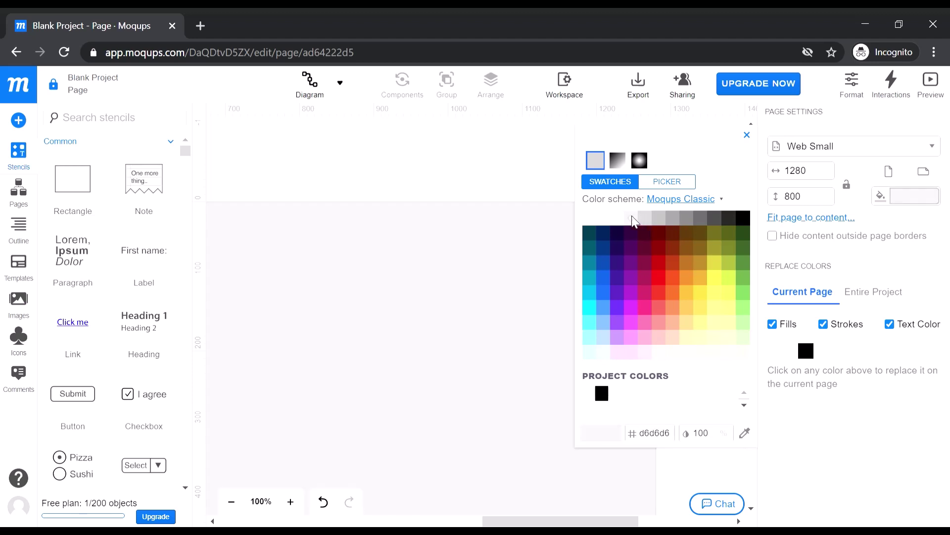
left_click(545, 185)
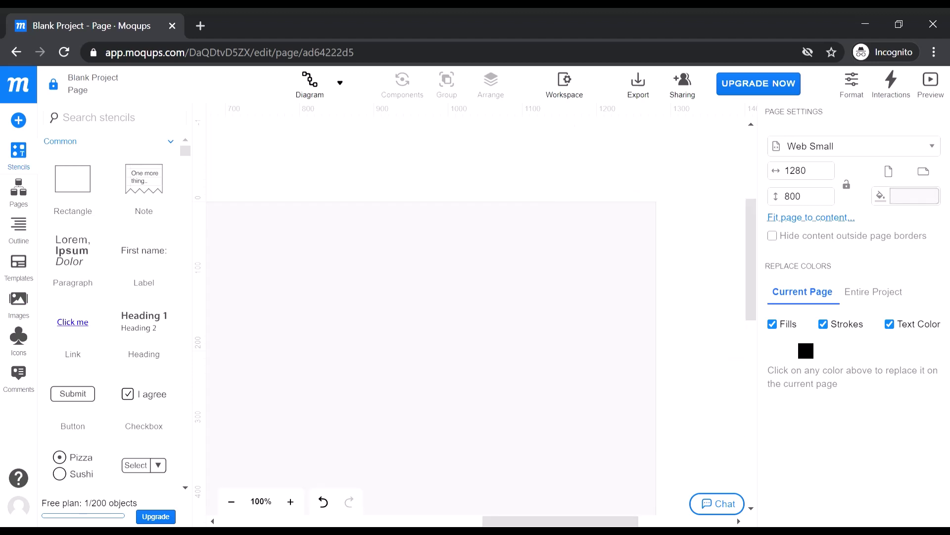
left_click_drag(580, 522, 378, 480)
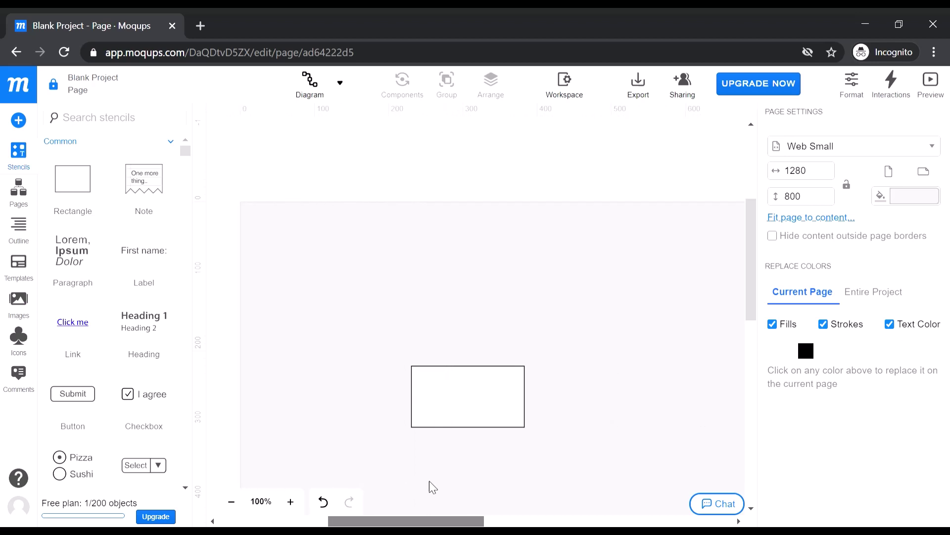
scroll(433, 487, "right", 3)
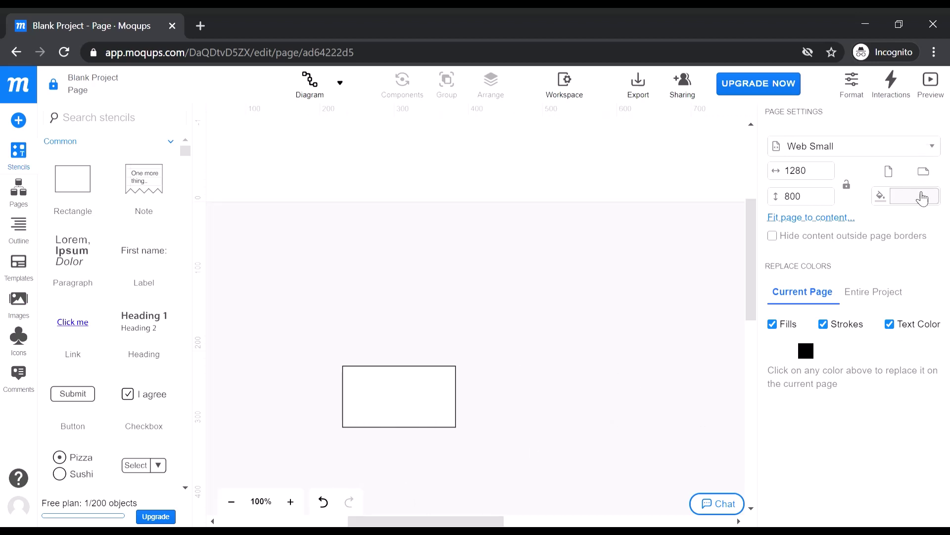
left_click(923, 198)
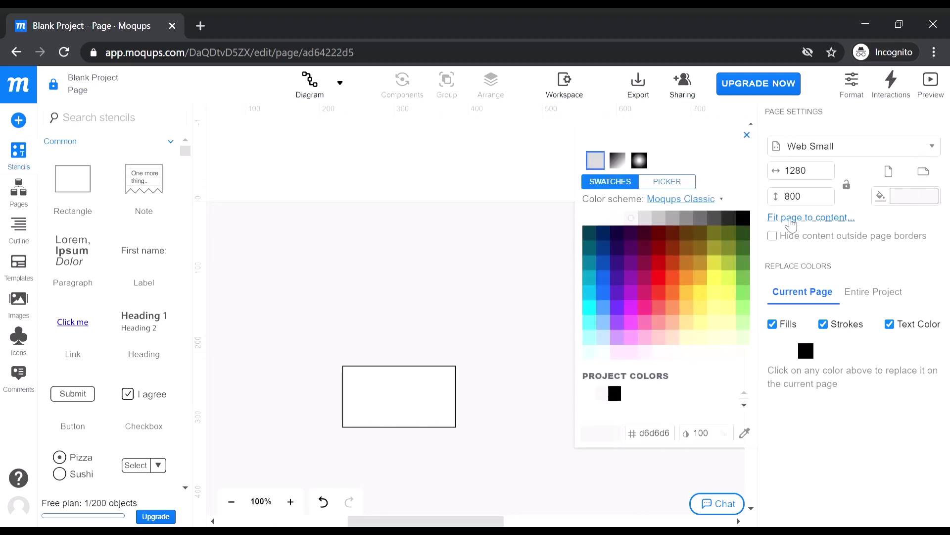
left_click(607, 222)
left_click(543, 189)
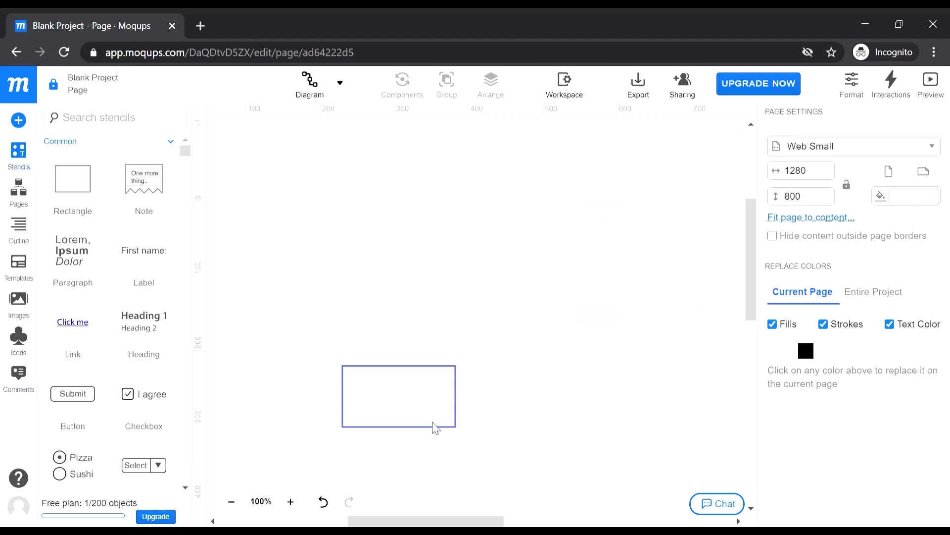
Step: Nudge the rectangle up and right and zoom the canvas out to 33.3%
left_click(431, 403)
left_click_drag(431, 403, 448, 354)
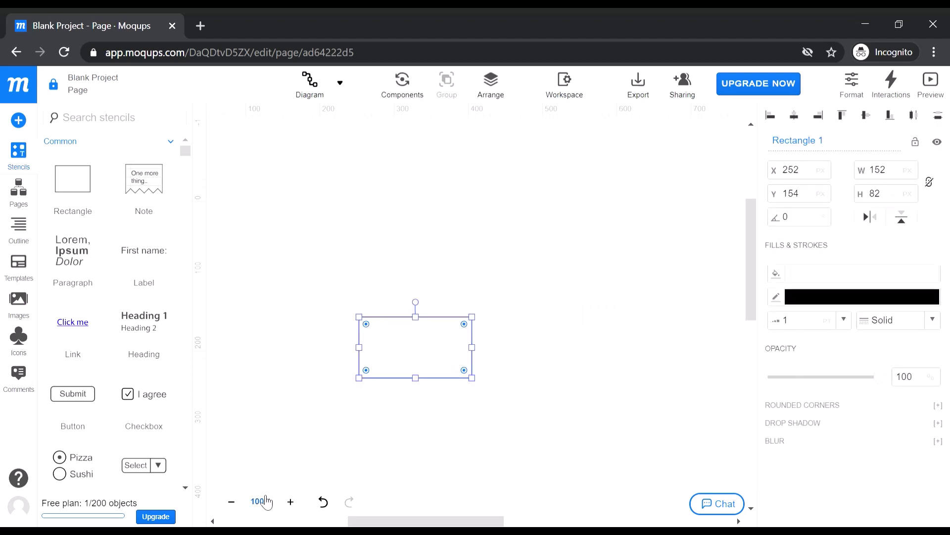
left_click(232, 502)
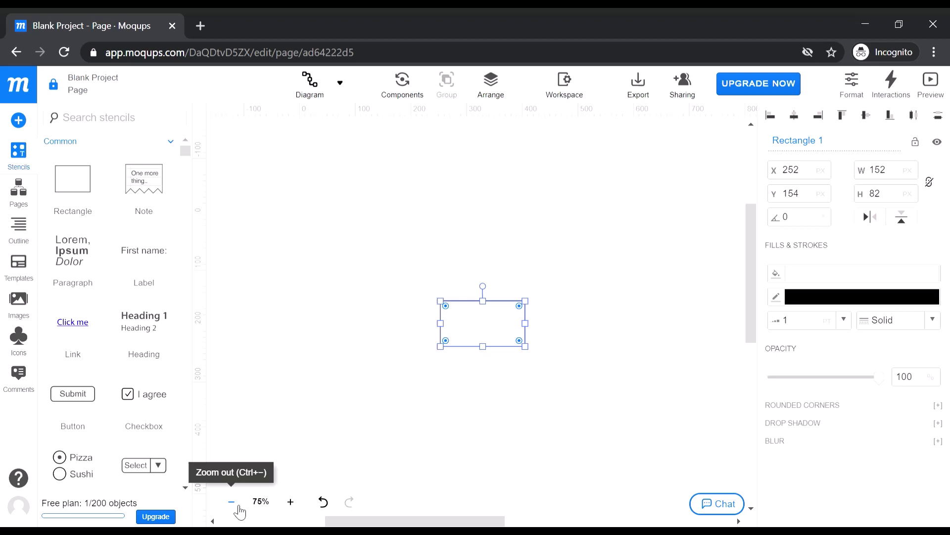
left_click(231, 502)
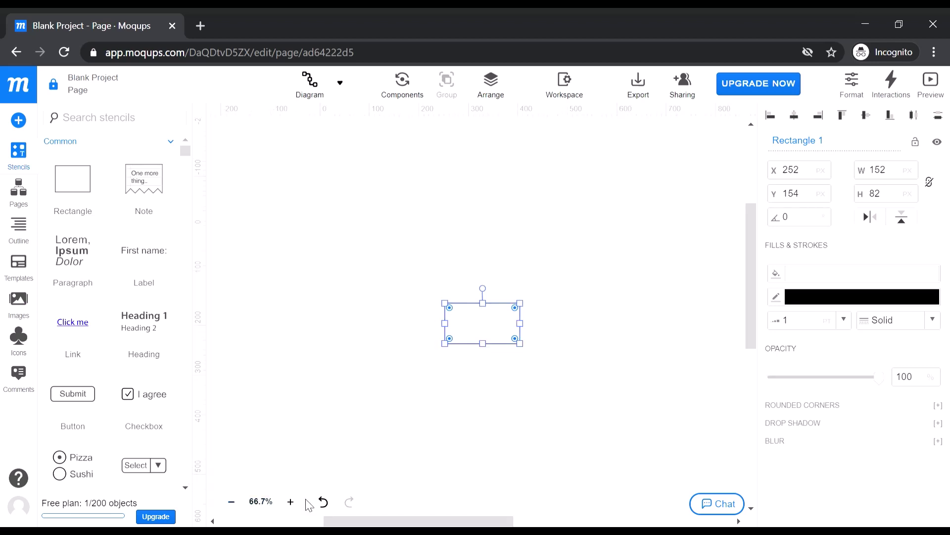
left_click_drag(376, 522, 403, 522)
left_click(231, 502)
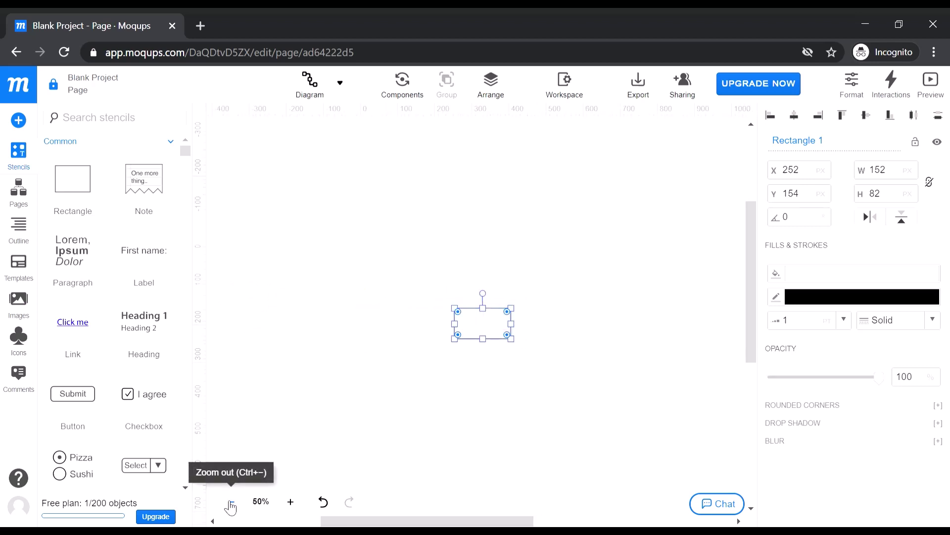
left_click(233, 503)
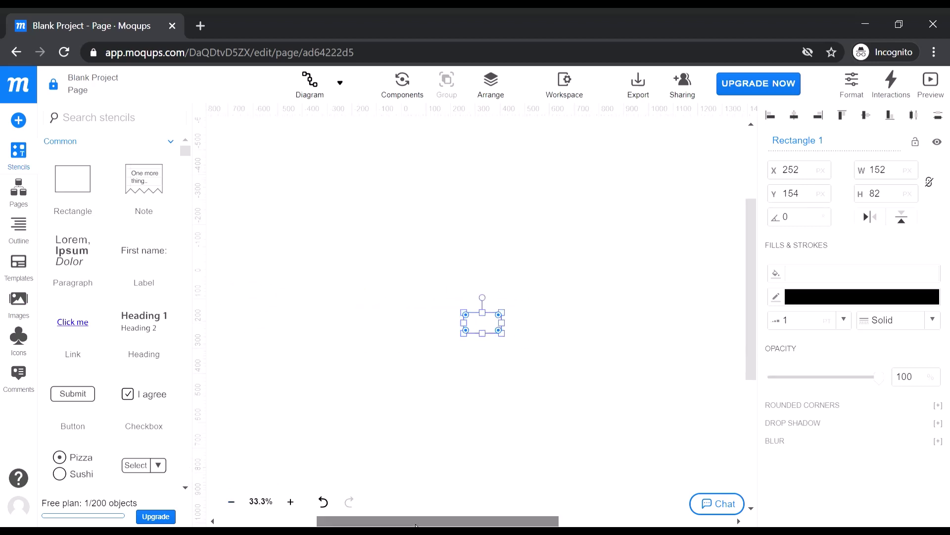
left_click_drag(416, 522, 437, 523)
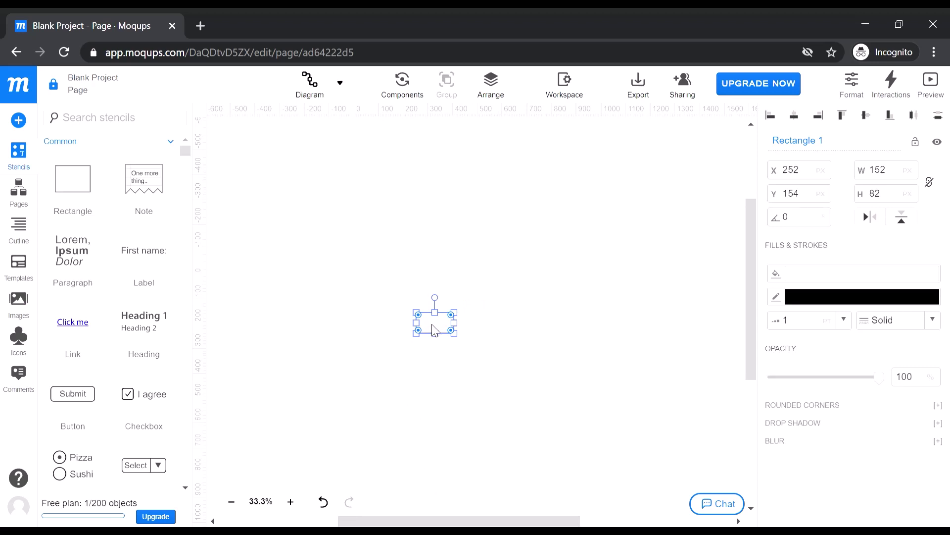
Step: Stretch the rectangle to 574 × 564 and reposition it on the page
left_click_drag(434, 330, 510, 327)
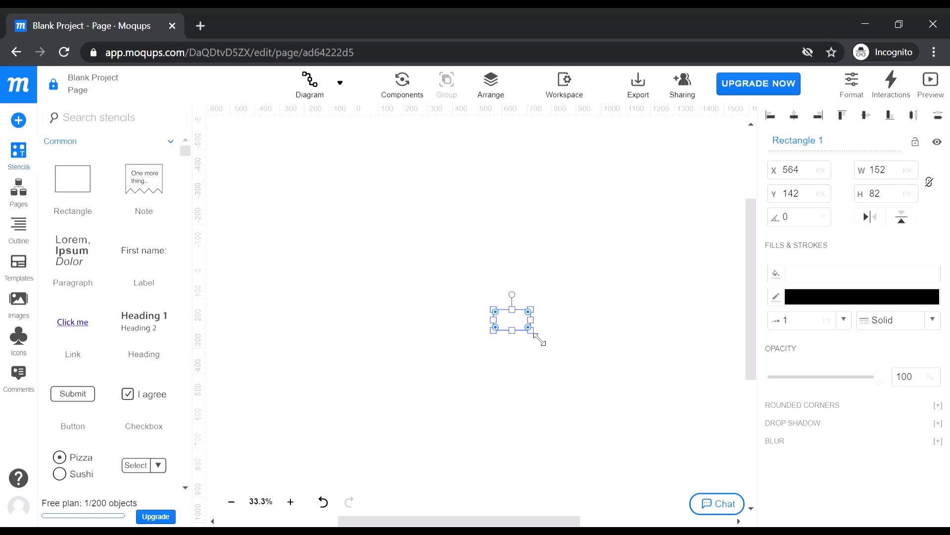
left_click_drag(539, 340, 594, 449)
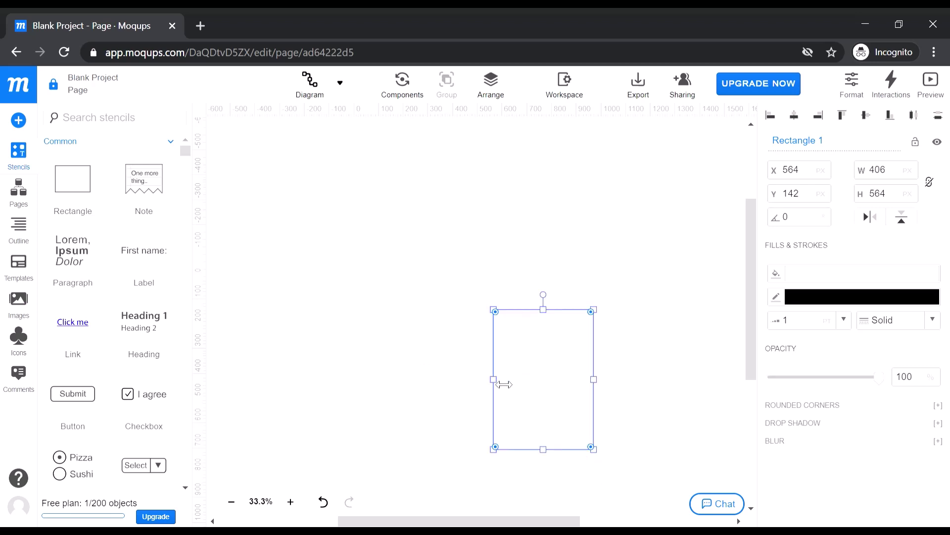
left_click_drag(504, 385, 451, 386)
mouse_move(536, 384)
left_mouse_down()
mouse_move(552, 381)
mouse_move(527, 381)
left_mouse_up()
Step: Extend the frame rectangle's top edge upward to make it taller
left_click(646, 377)
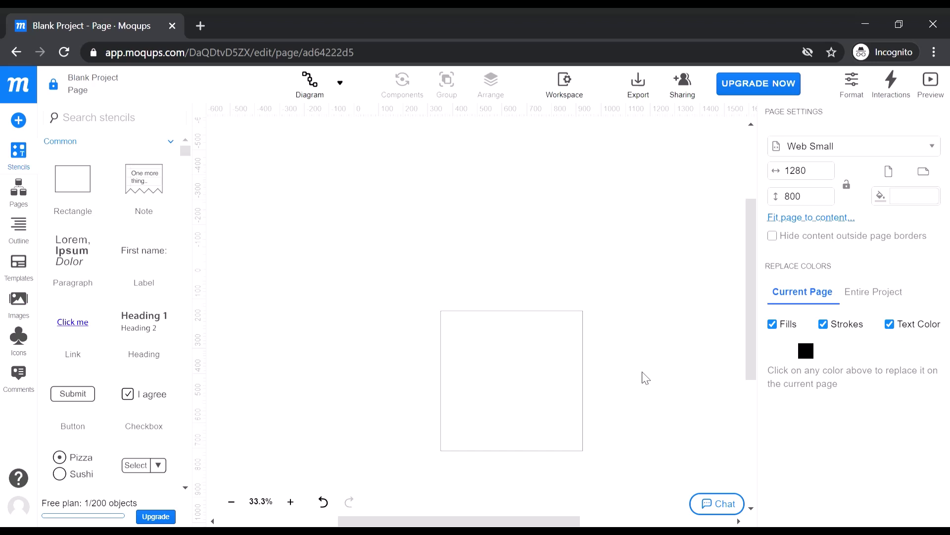
left_click(492, 361)
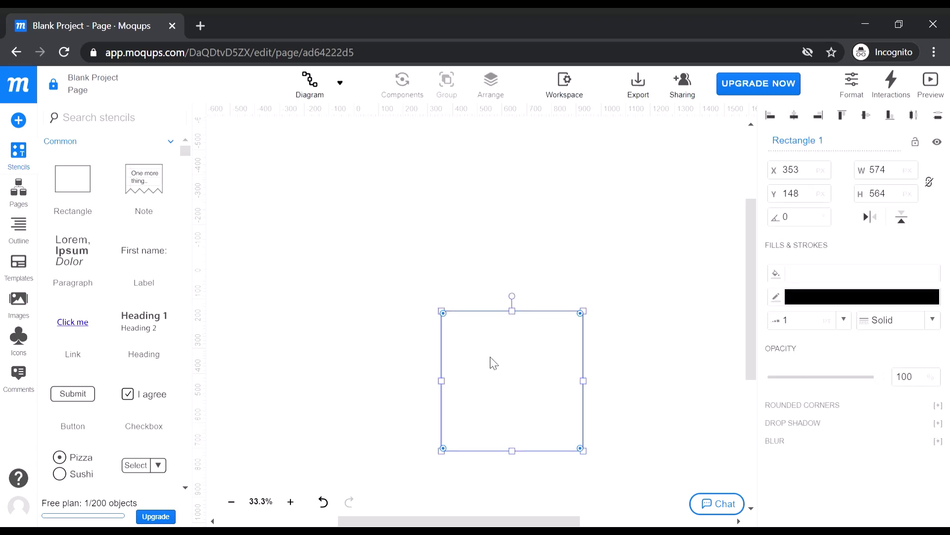
left_click_drag(517, 319, 514, 297)
left_click(233, 352)
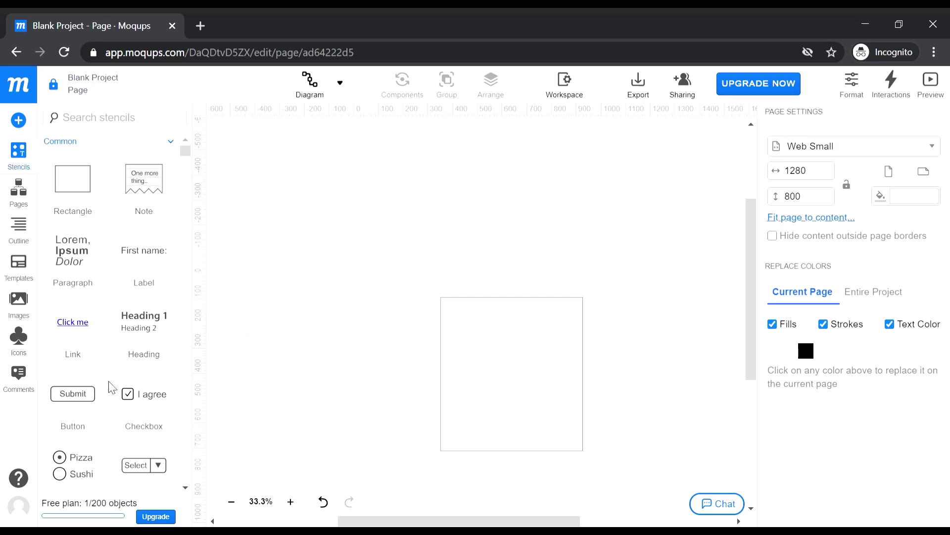
Step: Add a Text Input inside the frame, sized 349 × 72 and centred, at 75% zoom
scroll(109, 395, "down", 1)
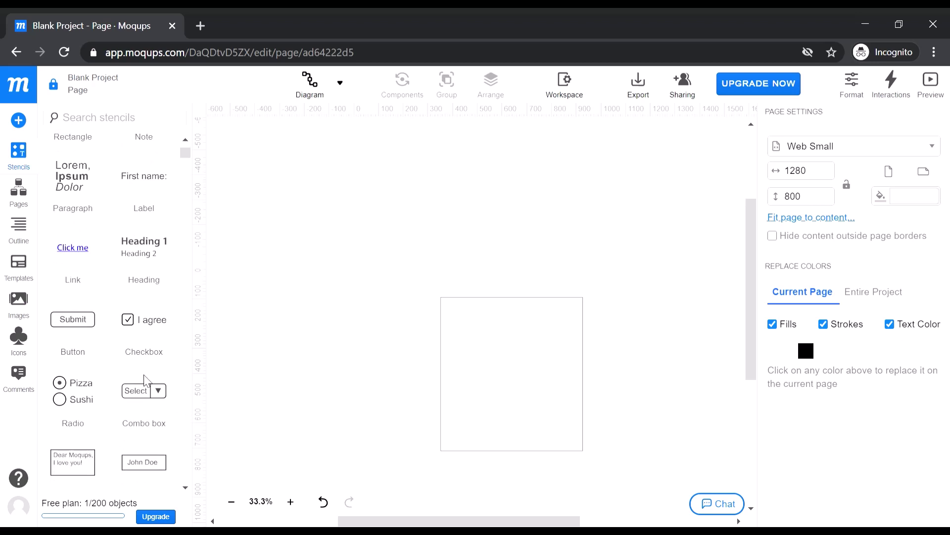
scroll(128, 369, "down", 1)
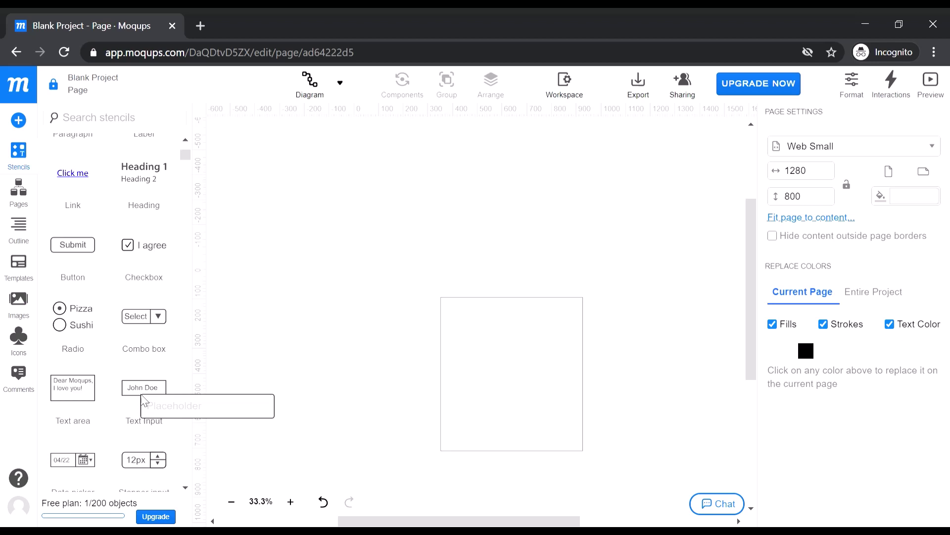
left_click_drag(144, 400, 452, 352)
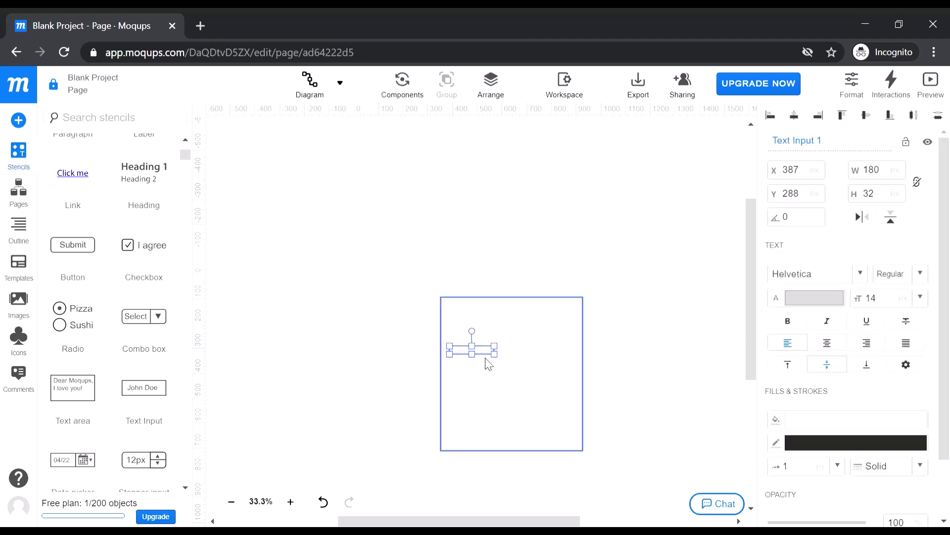
left_click(291, 502)
left_click(291, 501)
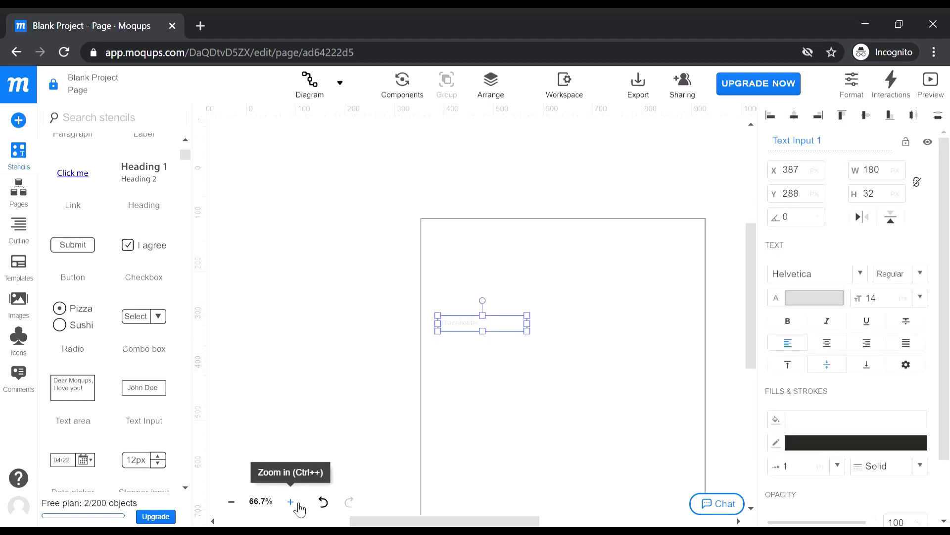
left_click(297, 502)
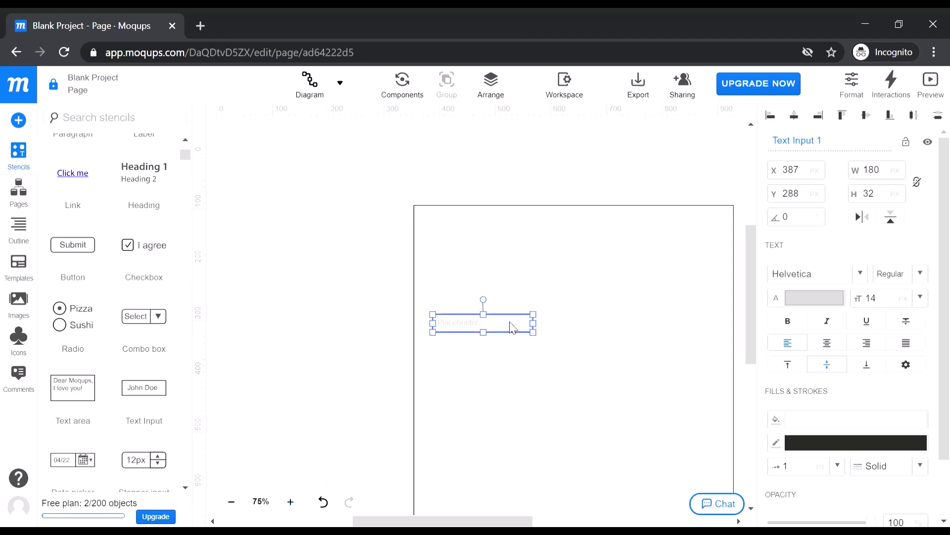
left_click_drag(513, 324, 687, 397)
left_click_drag(629, 394, 605, 388)
Step: Place a Label just above the text input and set its font size to 18
left_click(575, 420)
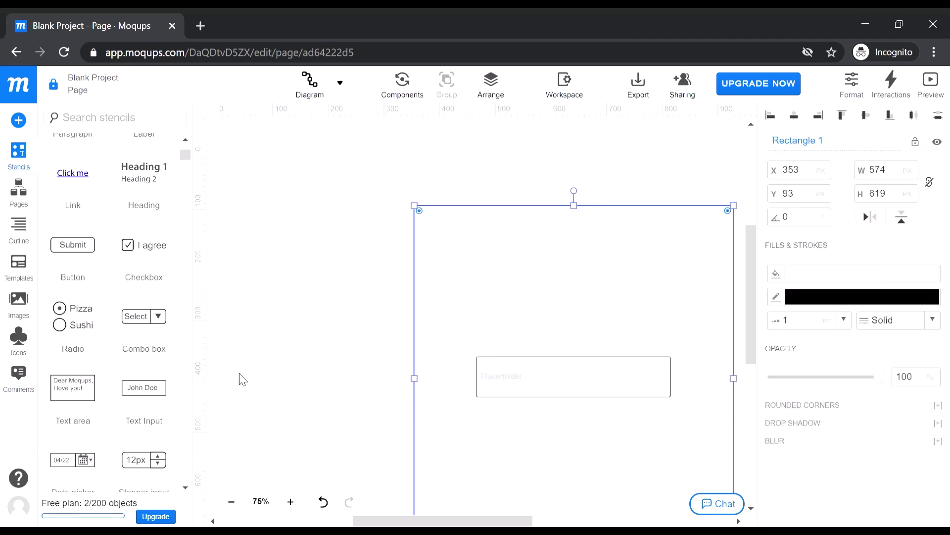
scroll(144, 277, "up", 5)
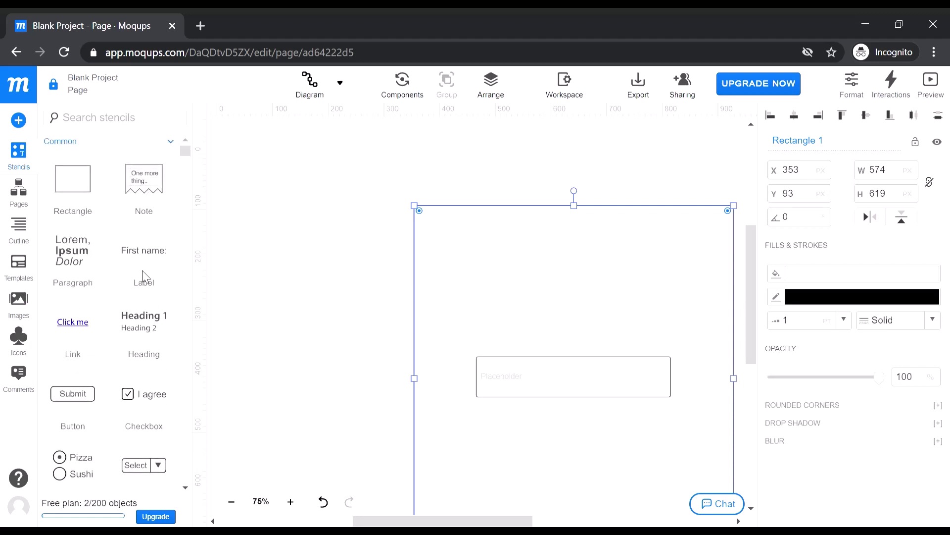
left_click_drag(144, 277, 485, 341)
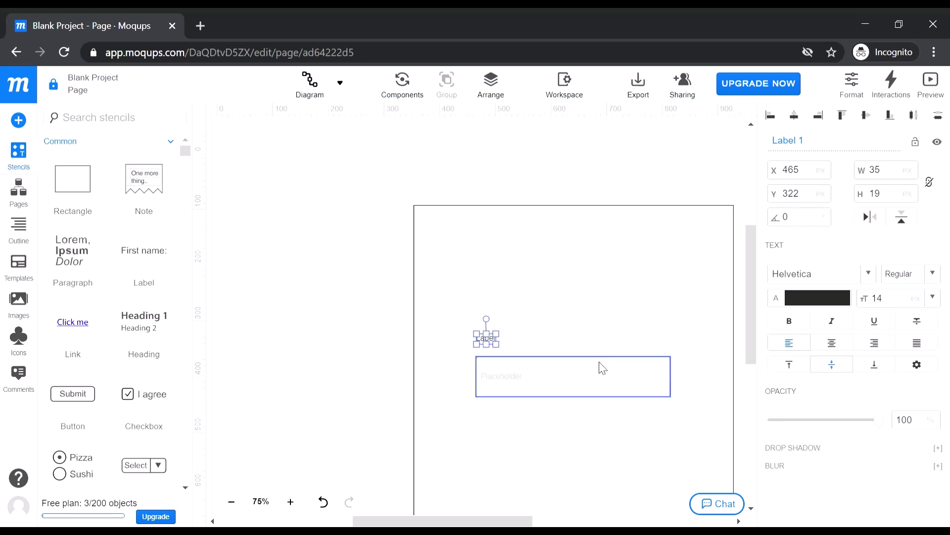
left_click(943, 300)
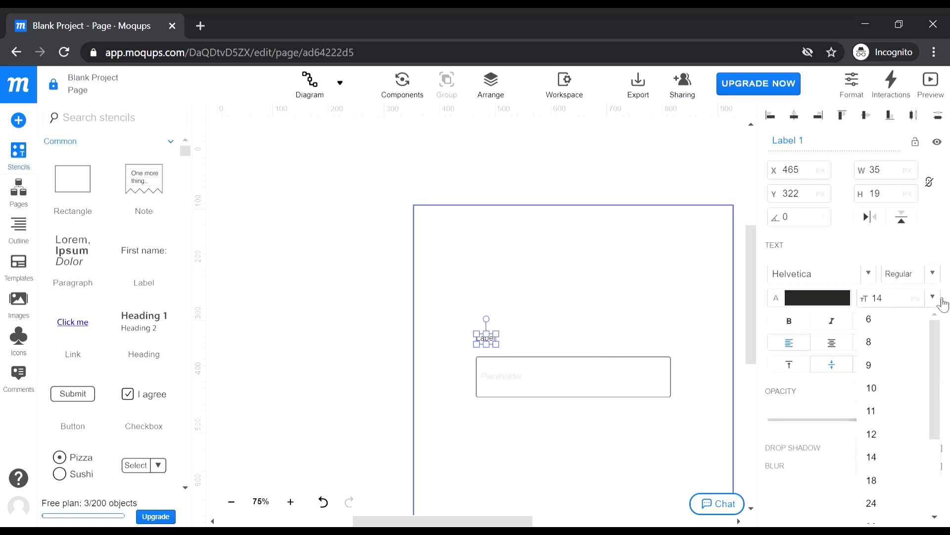
left_click(873, 480)
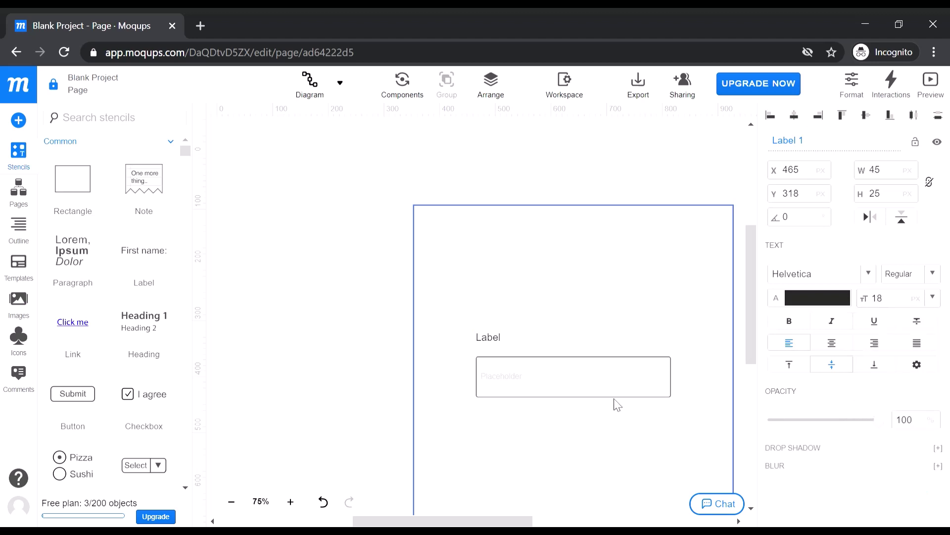
Step: Change the label text to 'Username' and widen it to fit
double_click(493, 344)
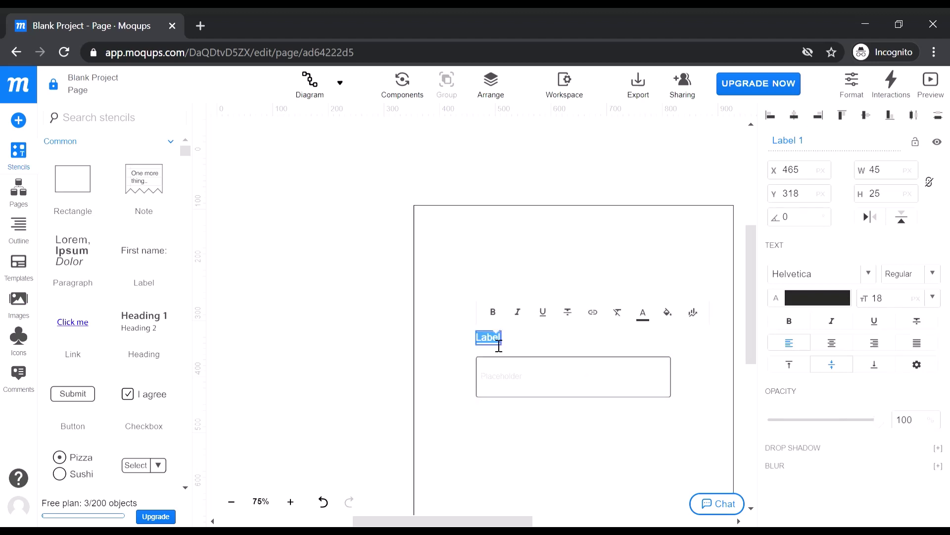
type("Username")
left_click(554, 350)
left_click(526, 344)
left_click(492, 334)
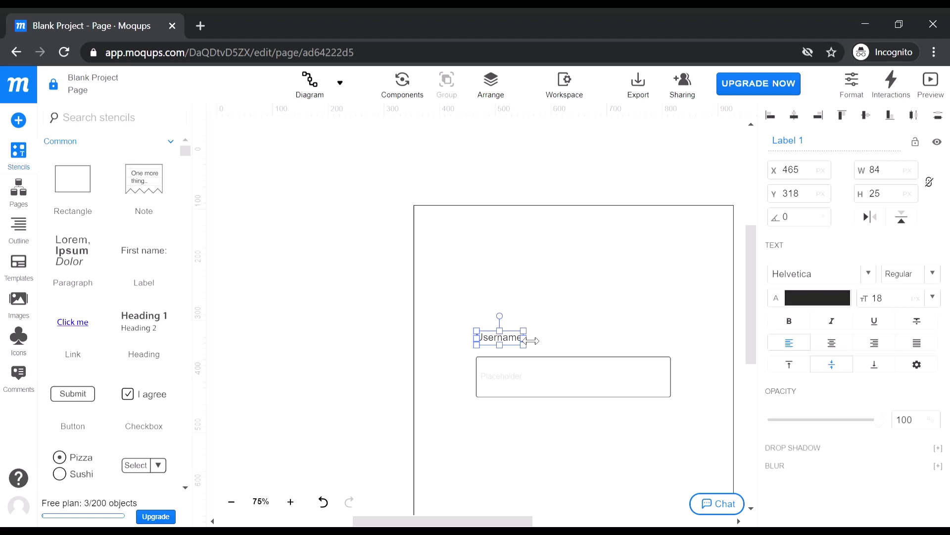
left_click_drag(531, 341, 536, 341)
left_click(514, 326)
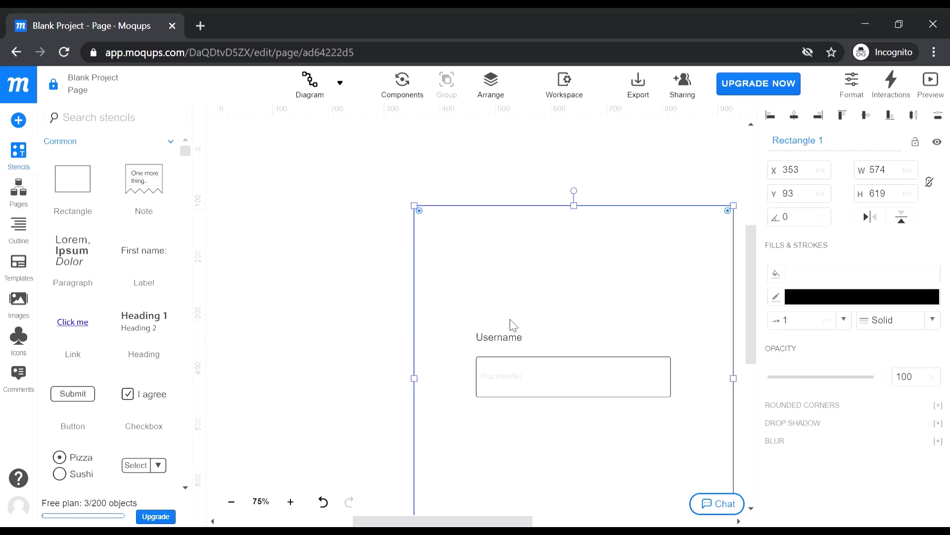
double_click(518, 375)
key("BackSpace")
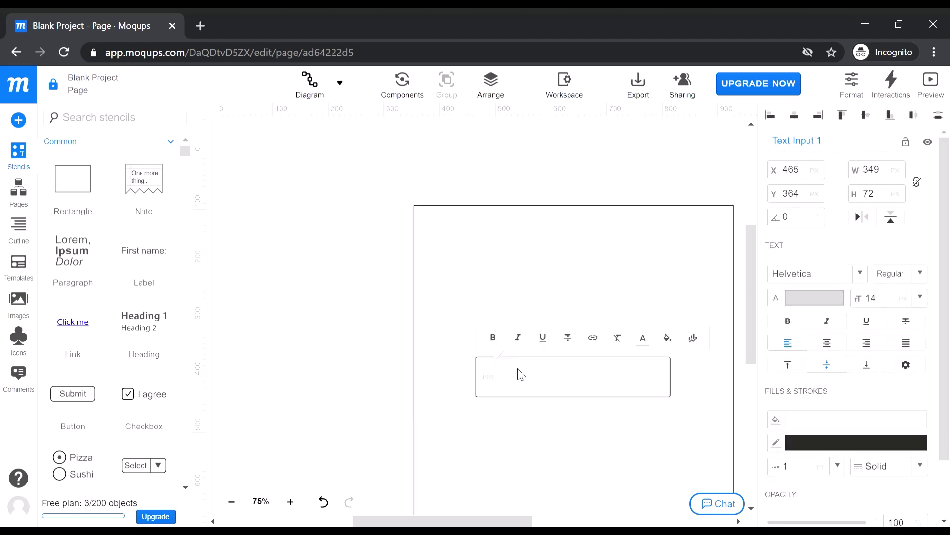
left_click(530, 412)
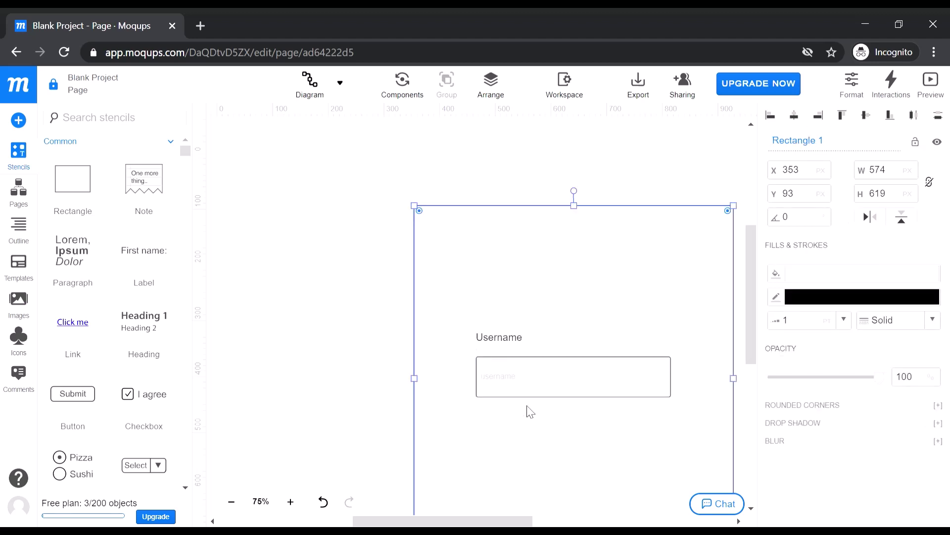
left_click(501, 387)
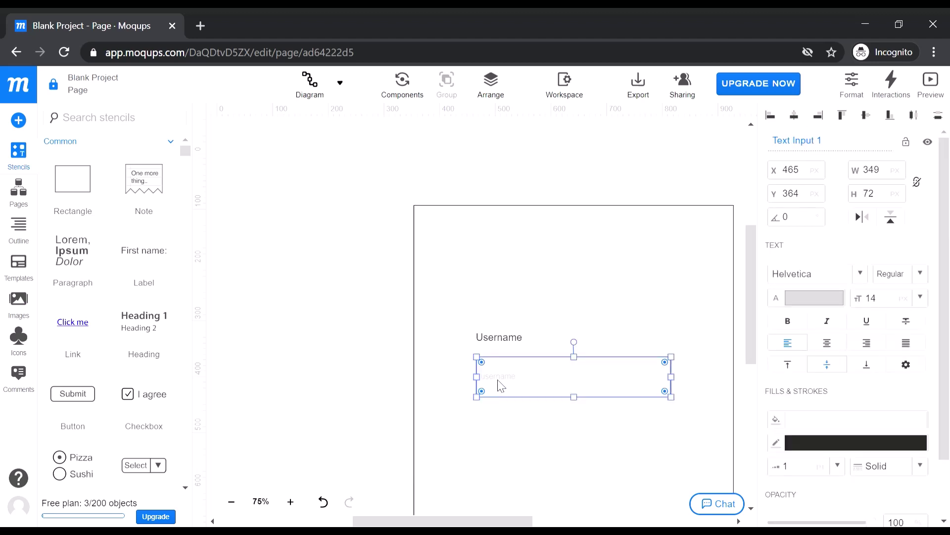
left_click(518, 421)
left_click(626, 381)
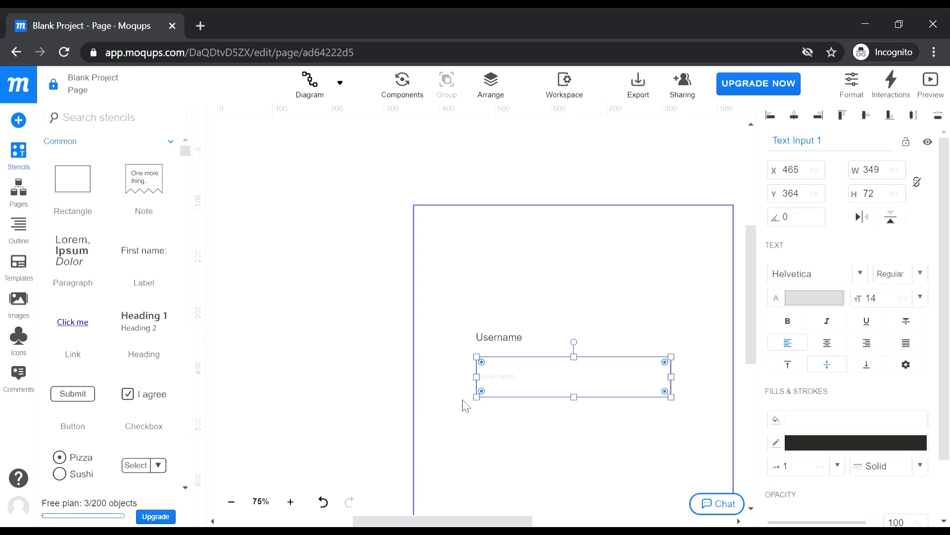
left_click(501, 455)
left_click(623, 384)
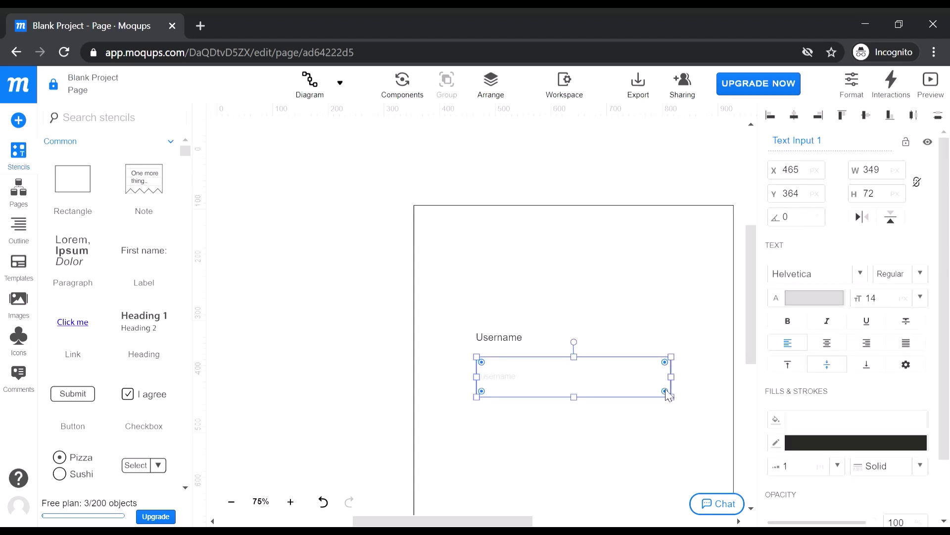
left_click_drag(665, 393, 642, 388)
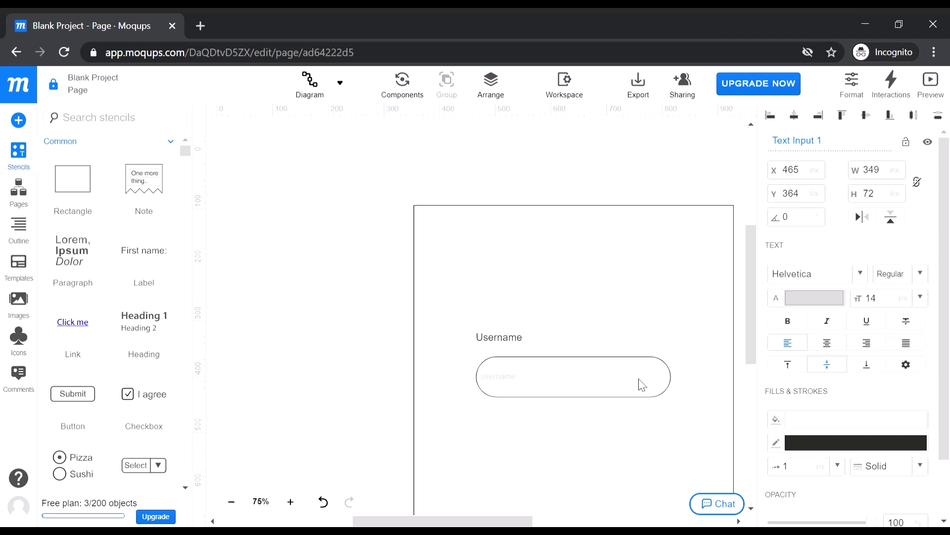
left_click_drag(643, 385, 675, 410)
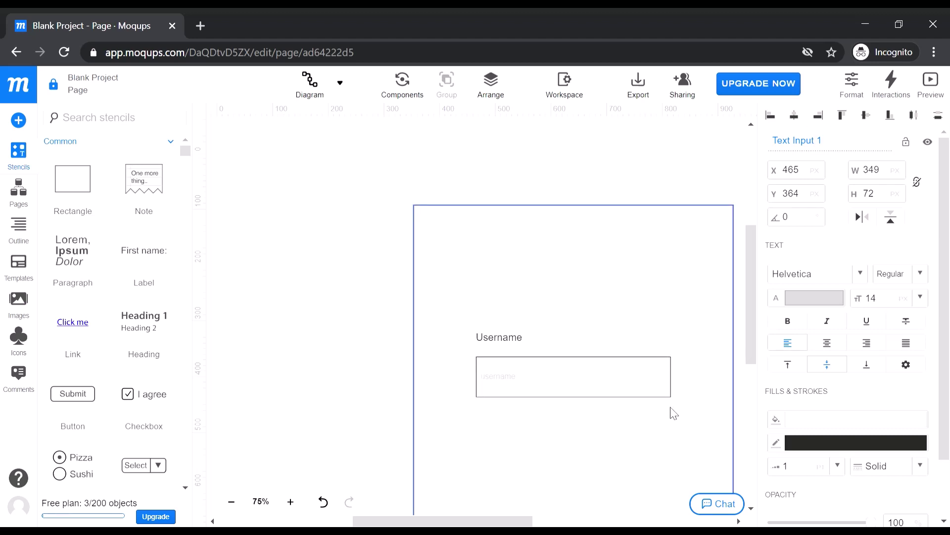
Step: Place a second Text Input below the username field, aligned with it
left_click(542, 452)
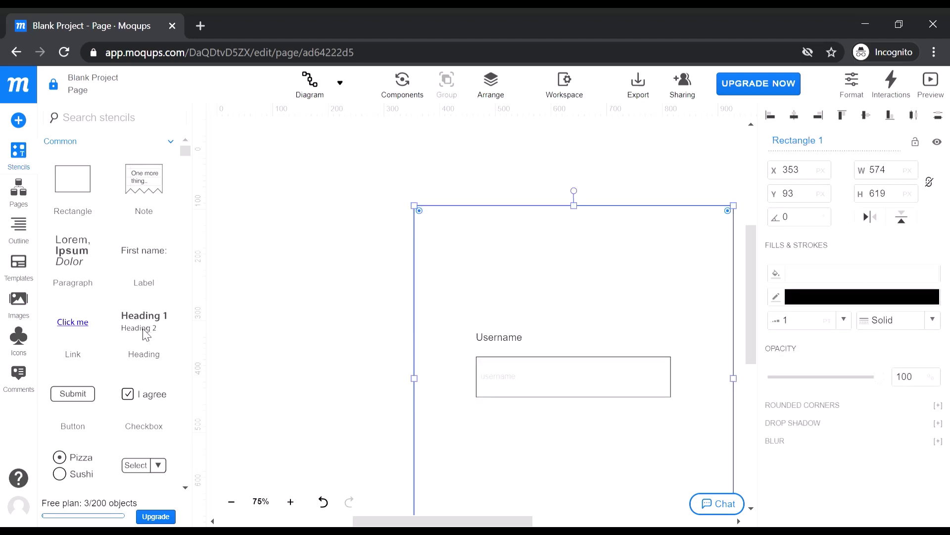
scroll(151, 396, "down", 3)
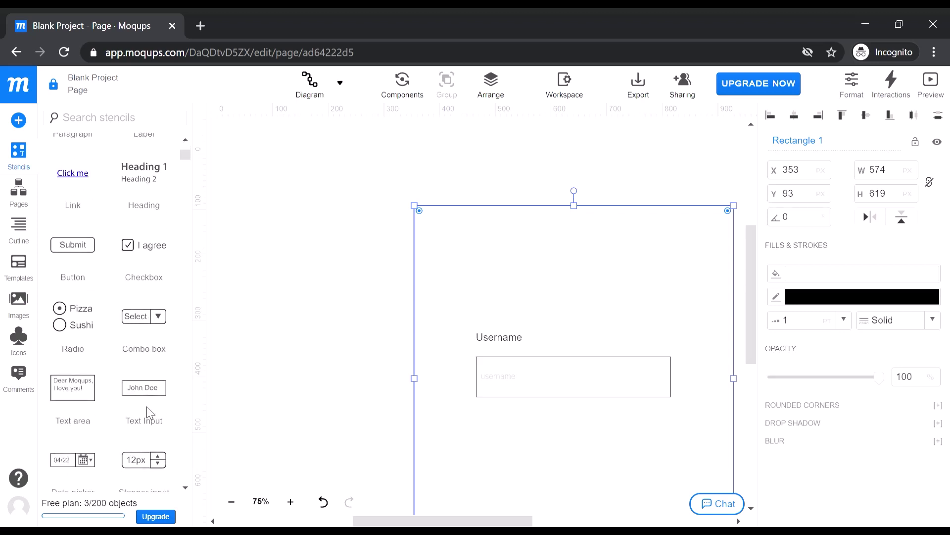
left_click_drag(147, 410, 477, 448)
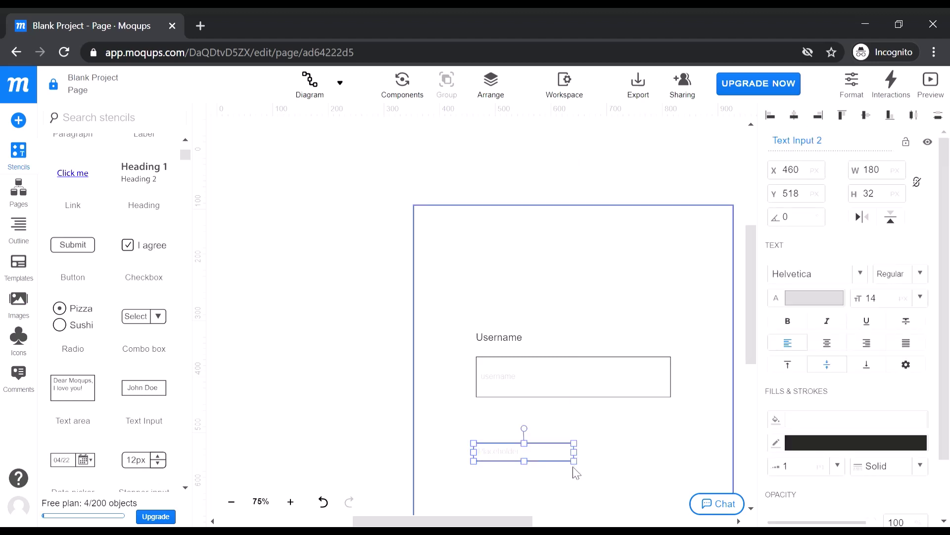
left_click_drag(552, 449, 557, 451)
left_click(576, 389)
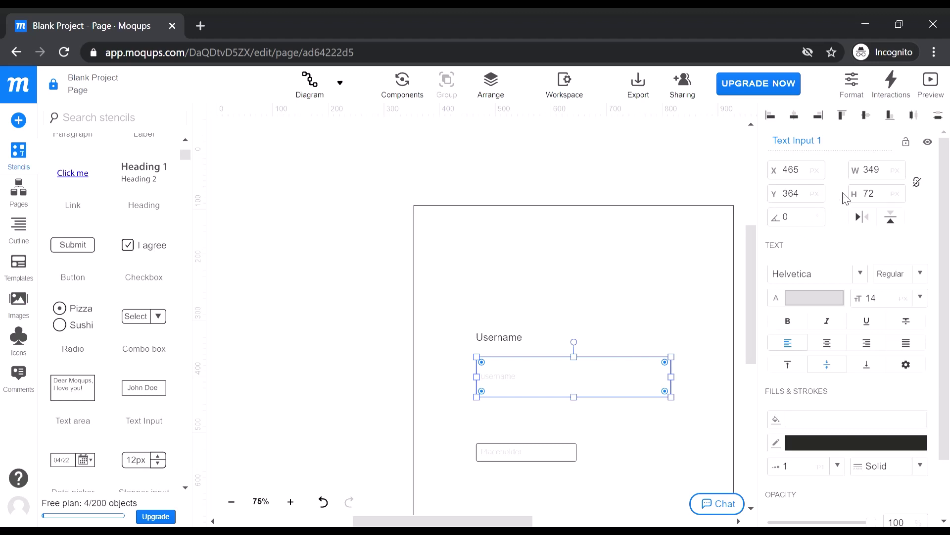
Step: Set the new input's width to 349 and height to 72
left_click(527, 451)
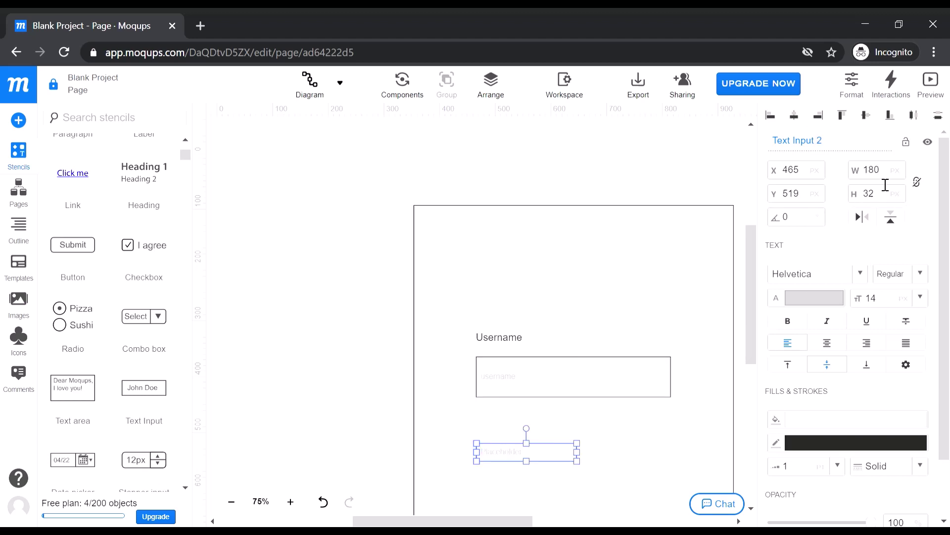
key("BackSpace")
key("BackSpace")
key("BackSpace")
type("349")
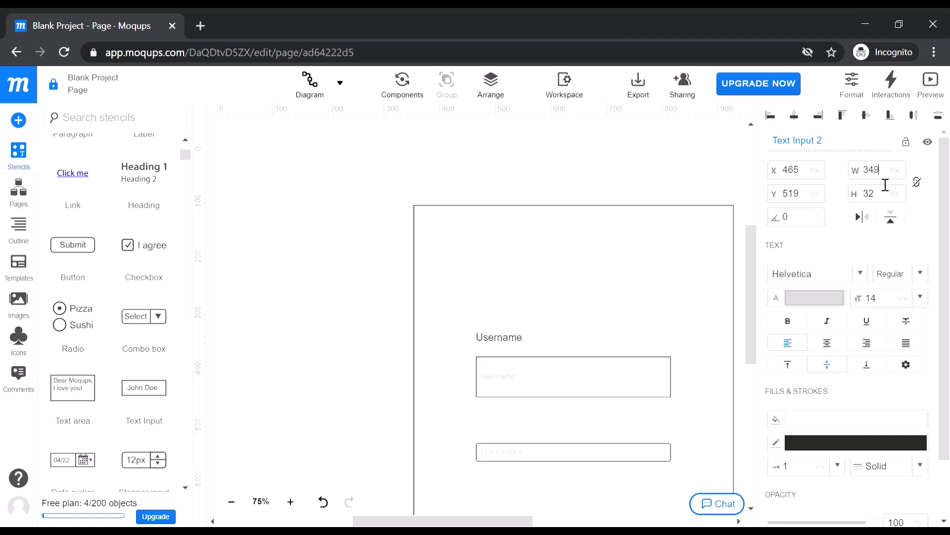
key("Return")
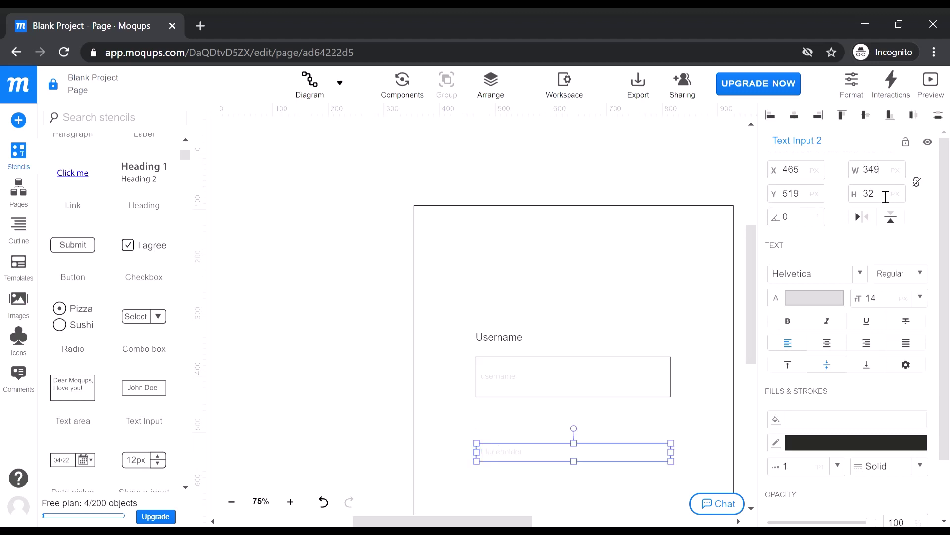
left_click(886, 196)
key("BackSpace")
key("BackSpace")
type("72")
key("Return")
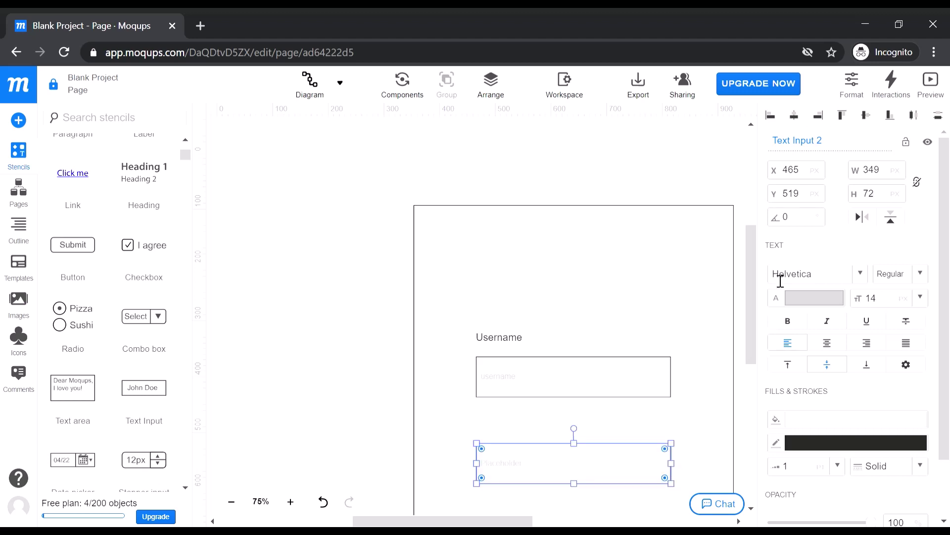
left_click(323, 375)
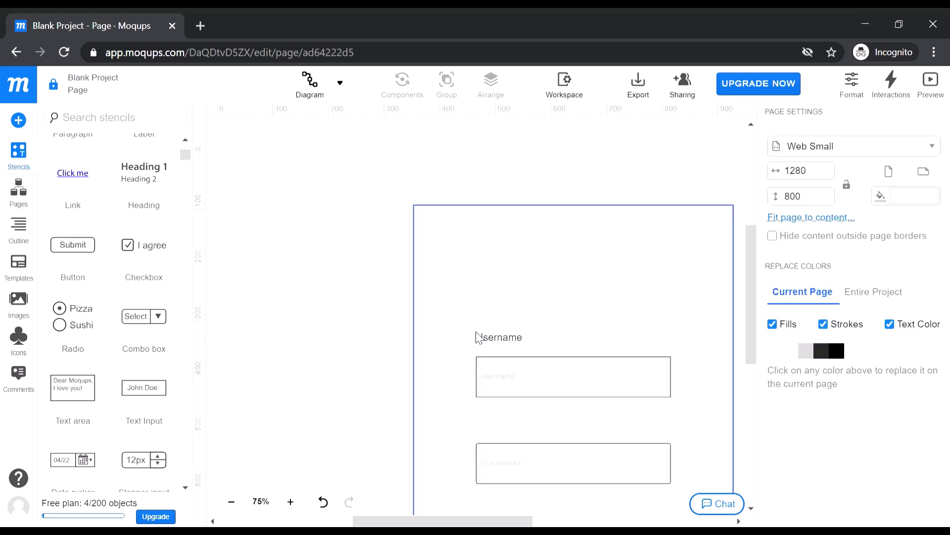
Step: Add a size-18 label above the second input, widen it and rename it 'Password'
scroll(147, 267, "up", 3)
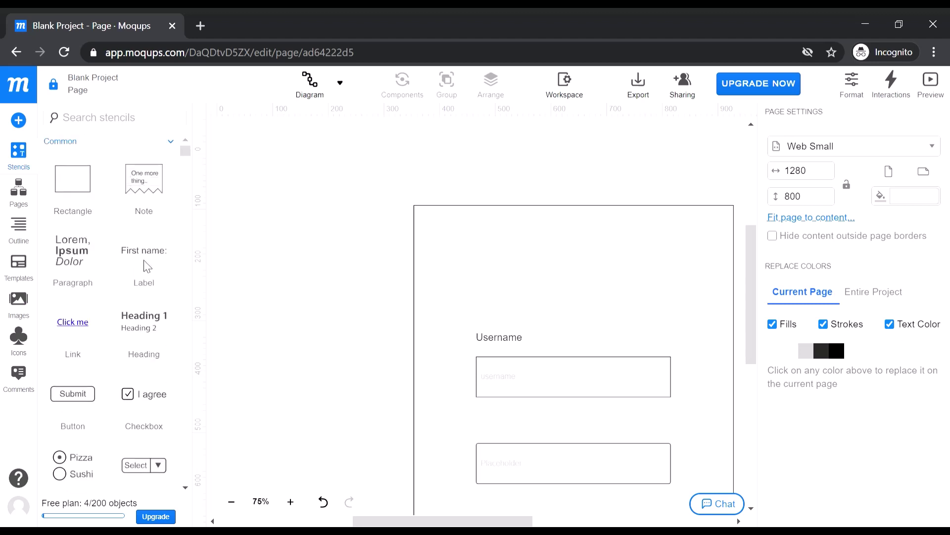
left_click_drag(147, 267, 477, 424)
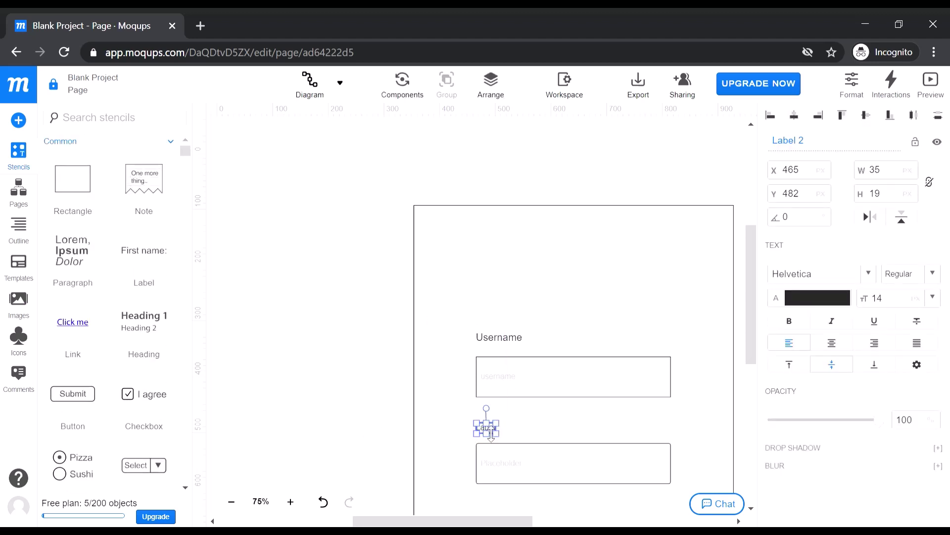
double_click(920, 308)
type("18")
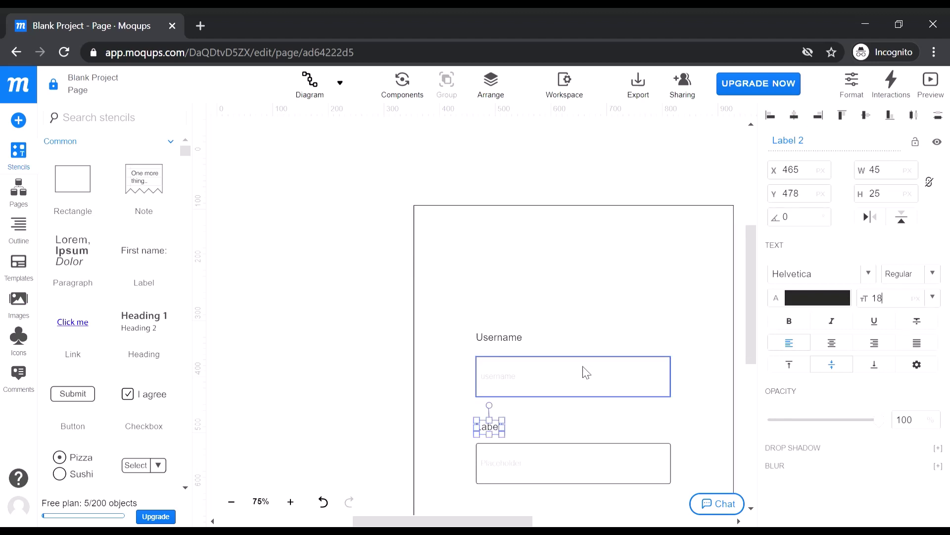
left_click(563, 431)
left_click(504, 430)
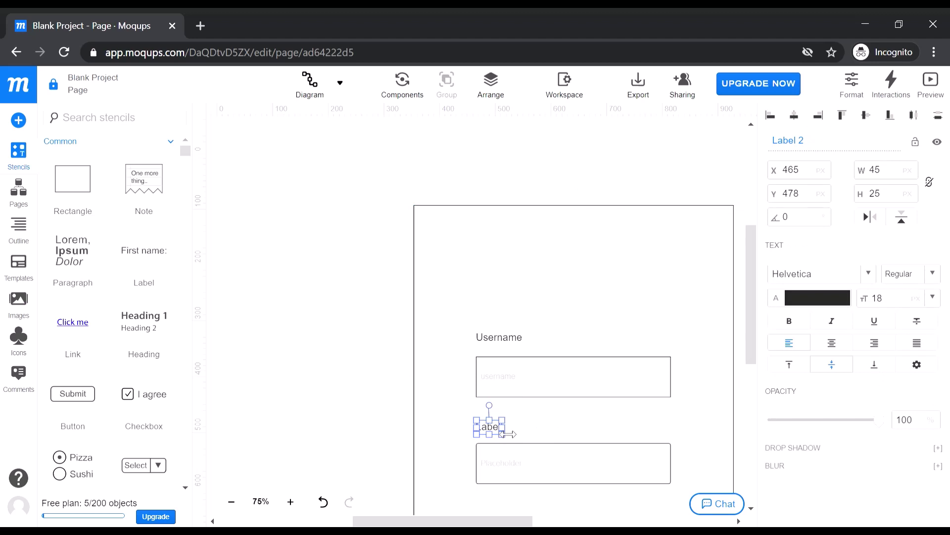
left_click_drag(505, 434, 526, 434)
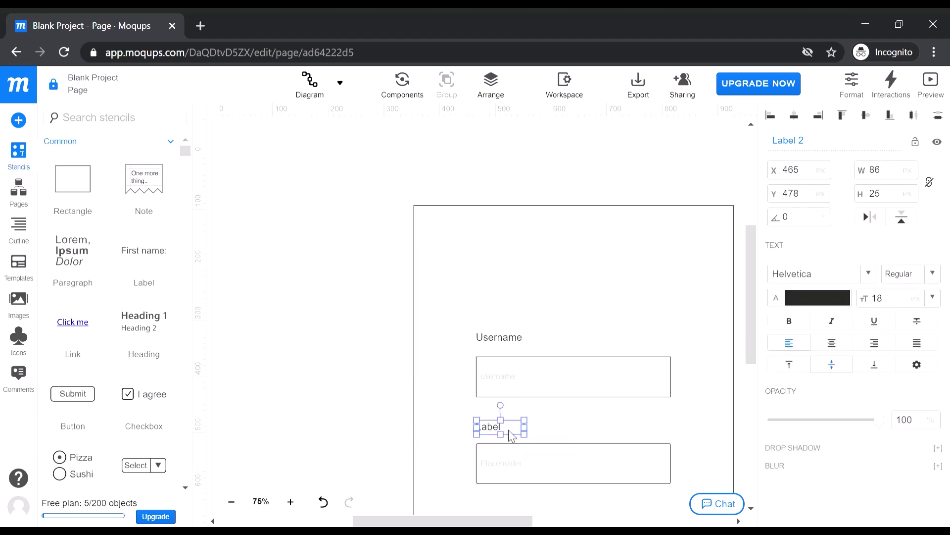
double_click(512, 432)
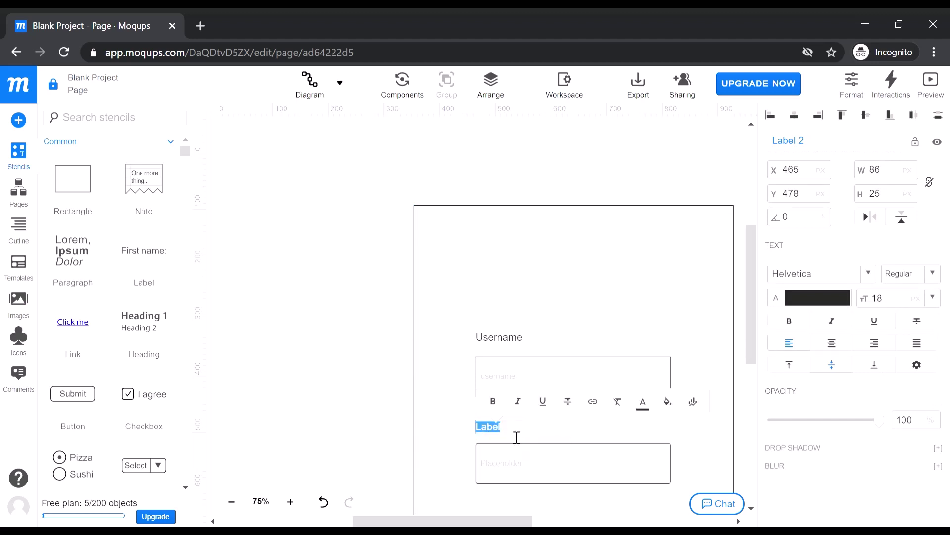
type("Password")
left_click(439, 404)
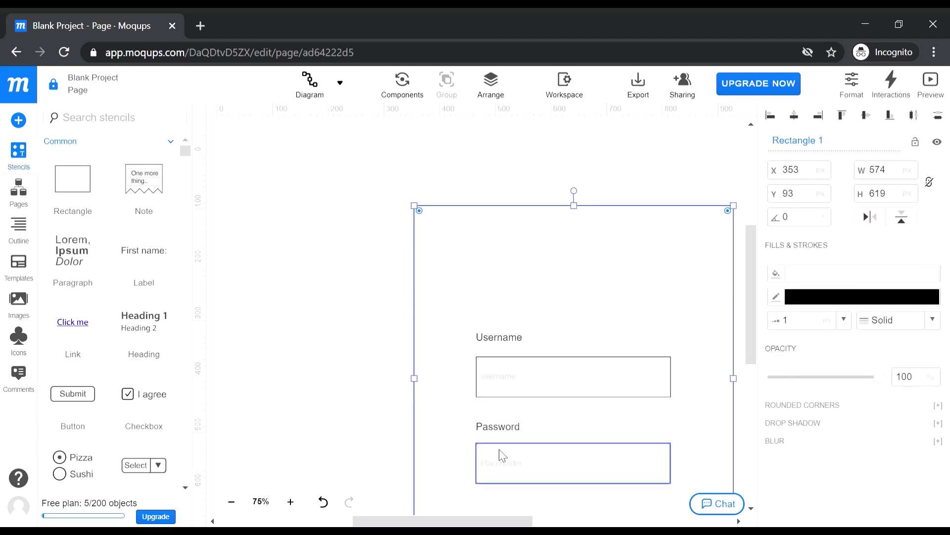
Step: Replace the placeholder text of the second input
double_click(498, 464)
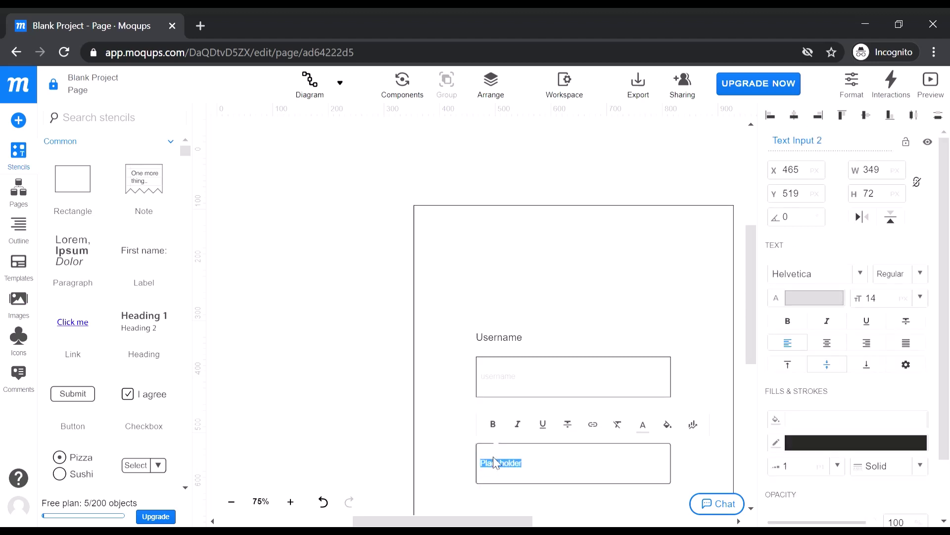
type("password")
left_click(380, 418)
Step: Place a 140 × 49 button centred below the Password input and caption it 'Login'
scroll(376, 416, "up", 3)
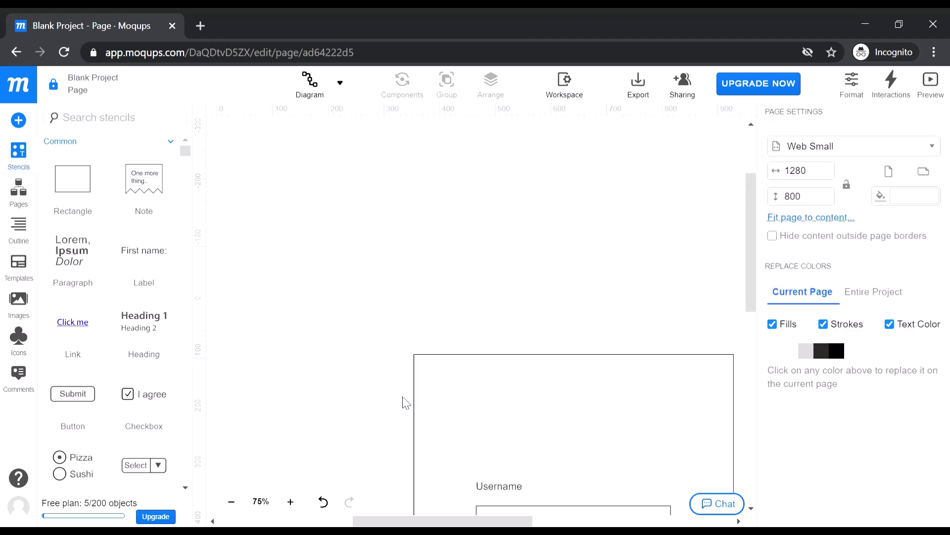
scroll(486, 290, "down", 3)
scroll(509, 315, "down", 2)
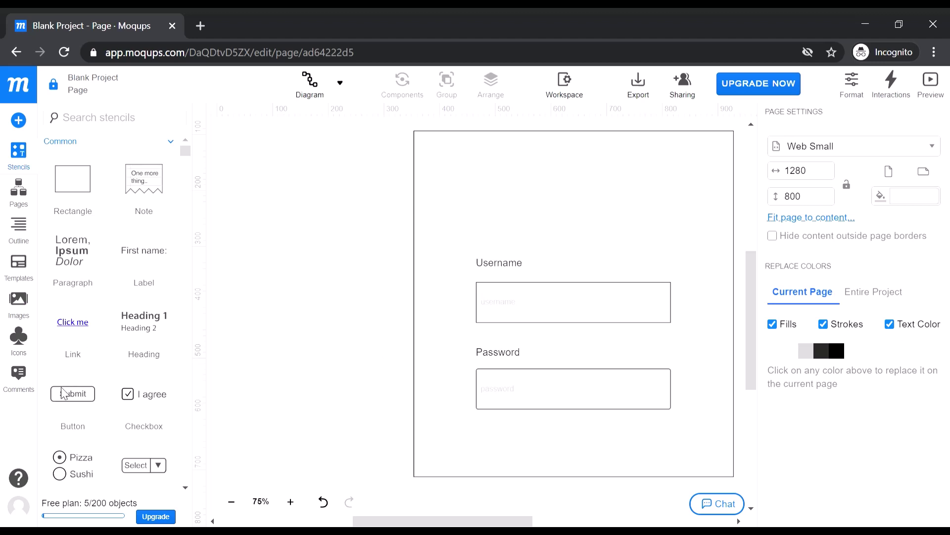
left_click_drag(65, 396, 537, 434)
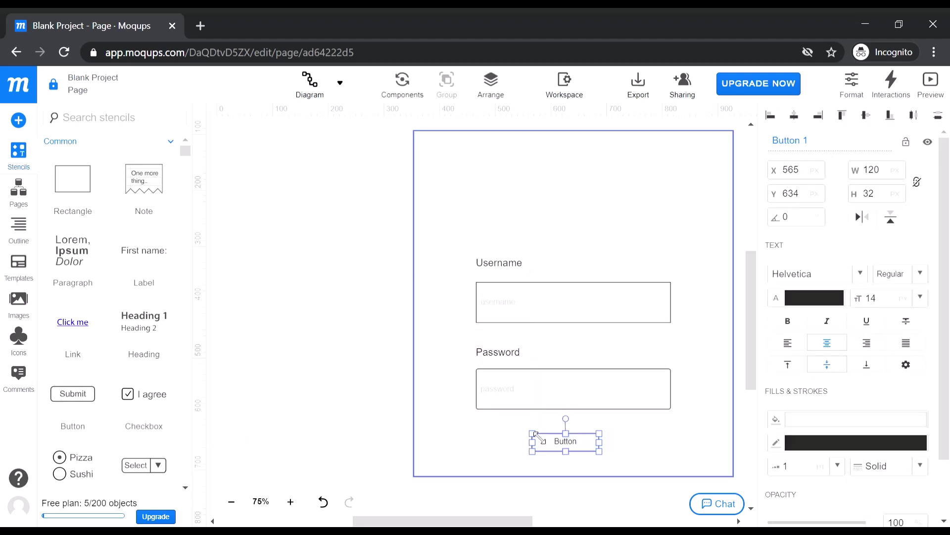
left_click_drag(588, 454, 619, 465)
double_click(592, 454)
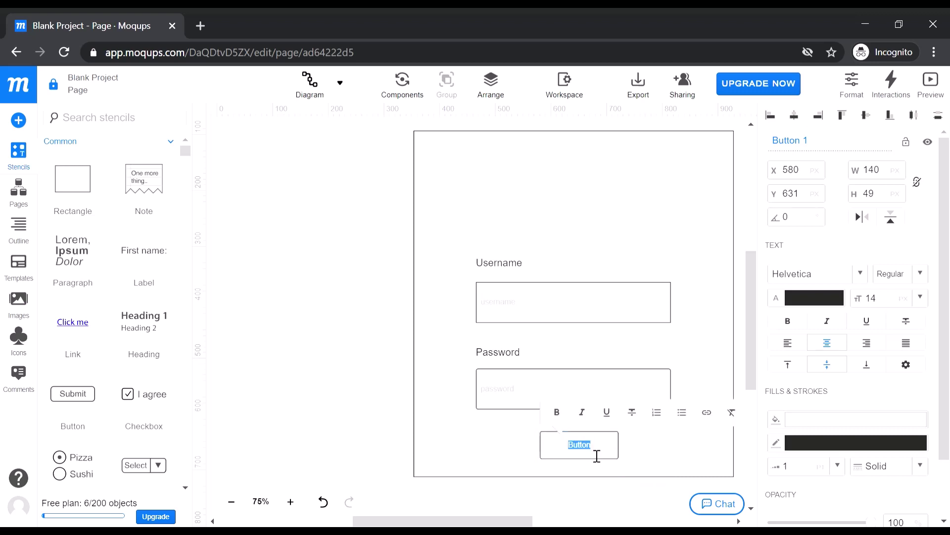
type("Login")
left_click(352, 385)
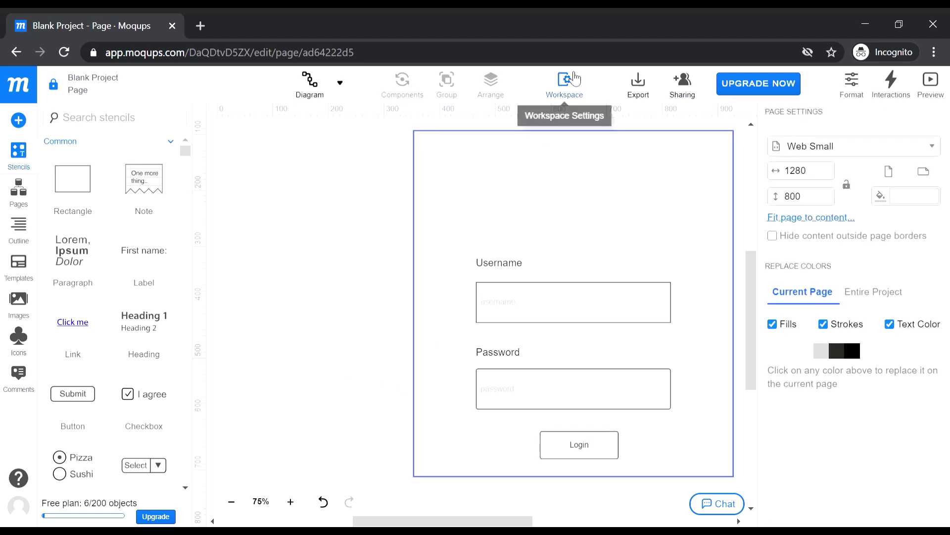
left_click_drag(520, 520, 546, 521)
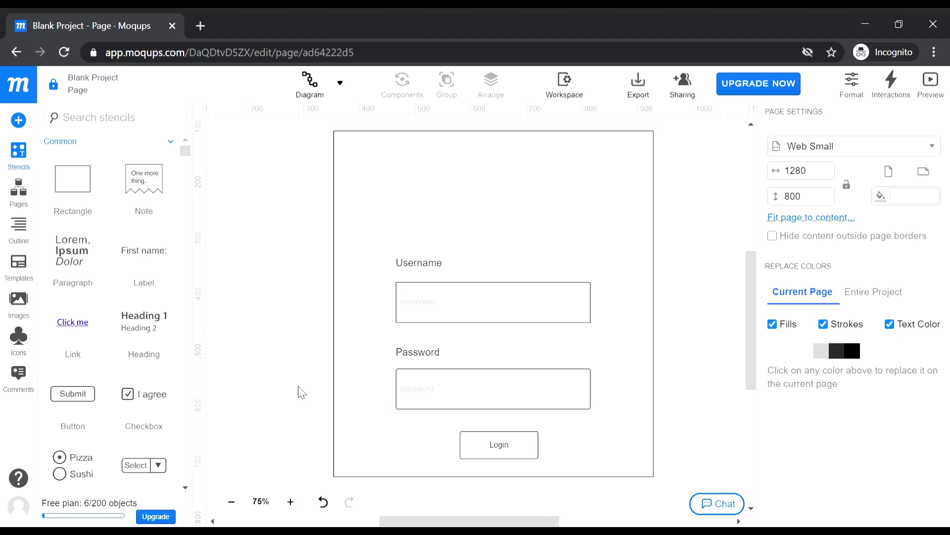
Step: Add a 79 × 79 Material Design Account Box icon centred above the Username label
scroll(303, 386, "up", 3)
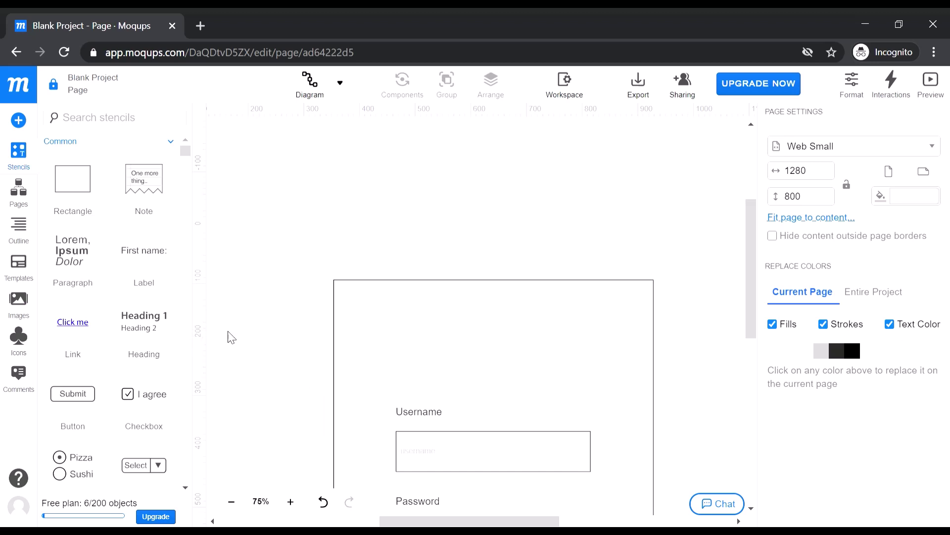
left_click(18, 339)
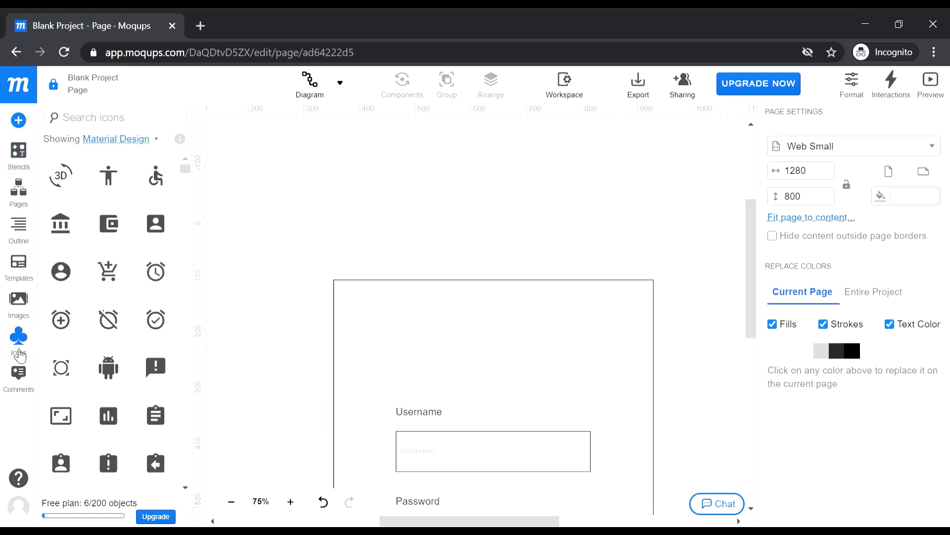
left_click_drag(155, 225, 525, 405)
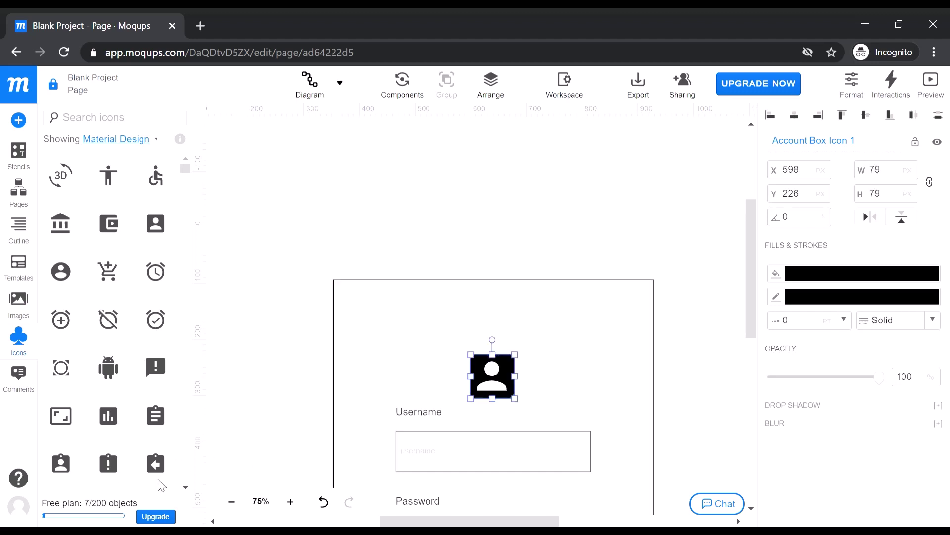
left_click(317, 406)
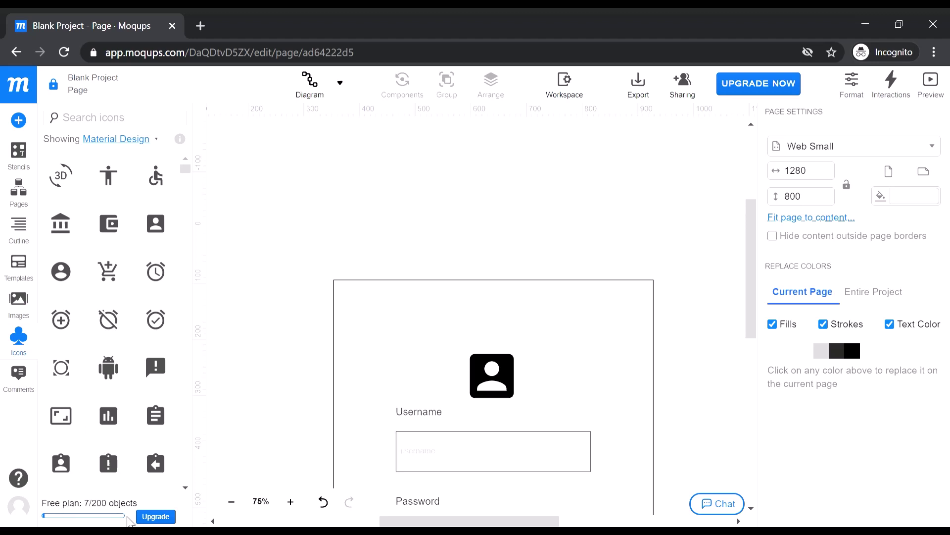
left_click_drag(509, 383, 506, 368)
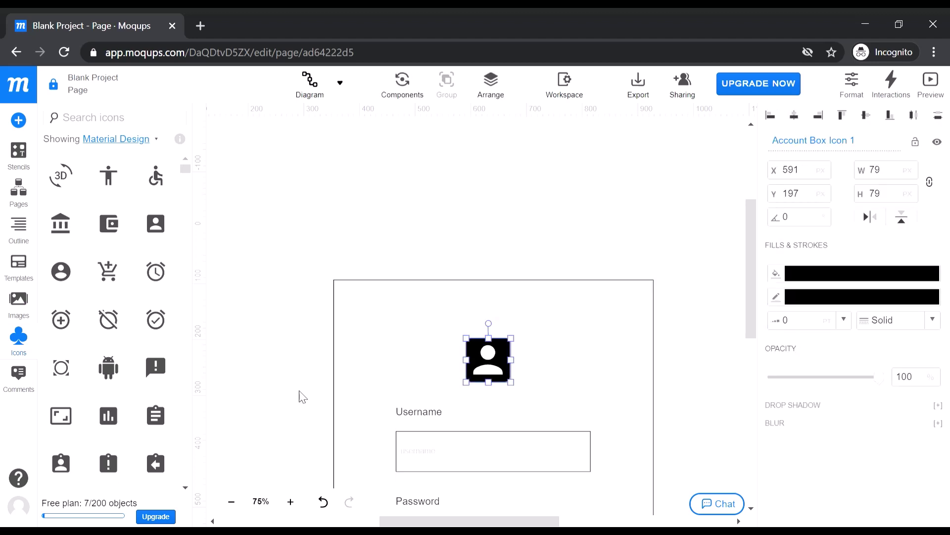
left_click(292, 396)
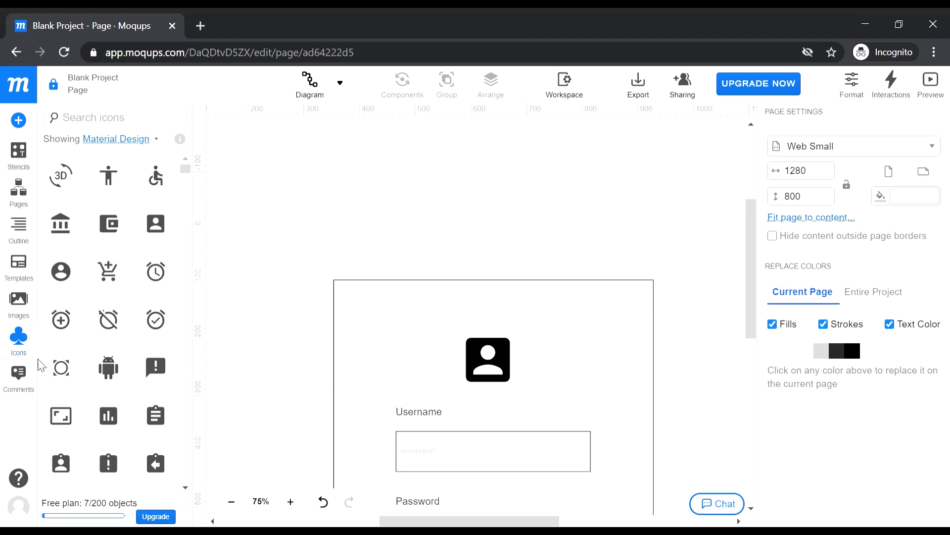
Step: Add a Heading stencil above the account icon with font size 48
left_click(32, 165)
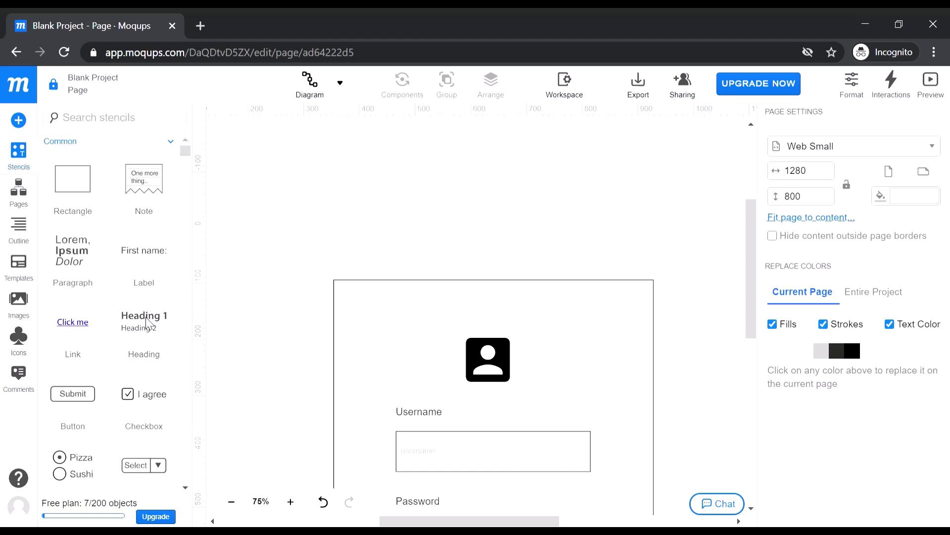
left_click_drag(146, 323, 456, 297)
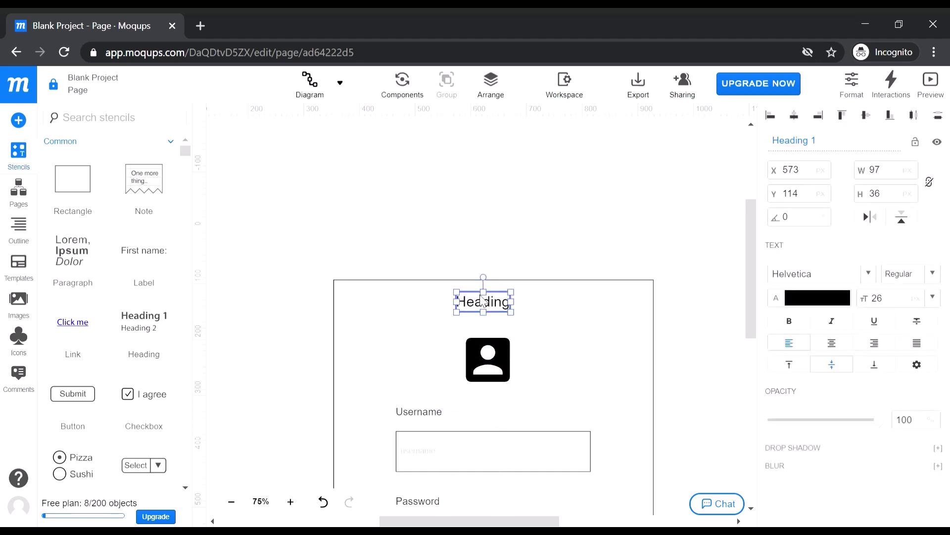
left_click(942, 310)
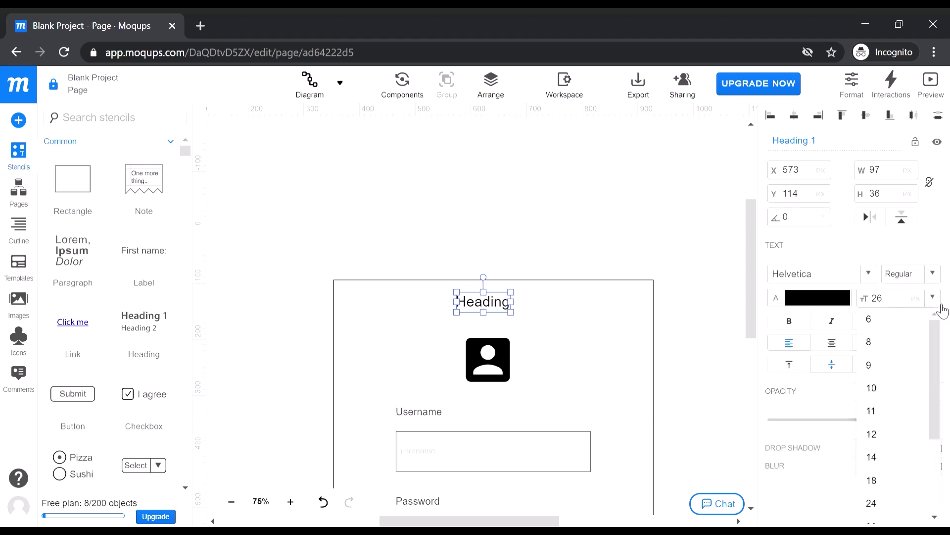
scroll(883, 475, "down", 2)
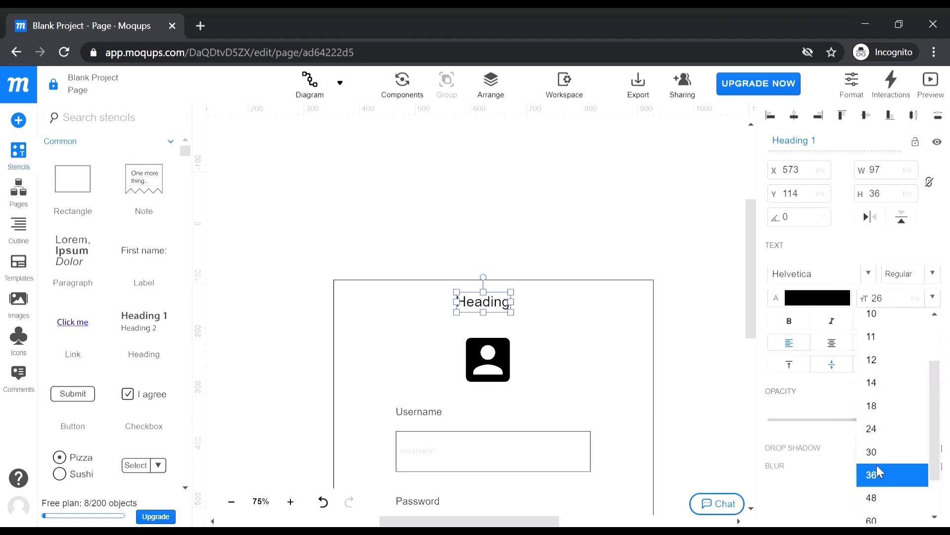
left_click(887, 495)
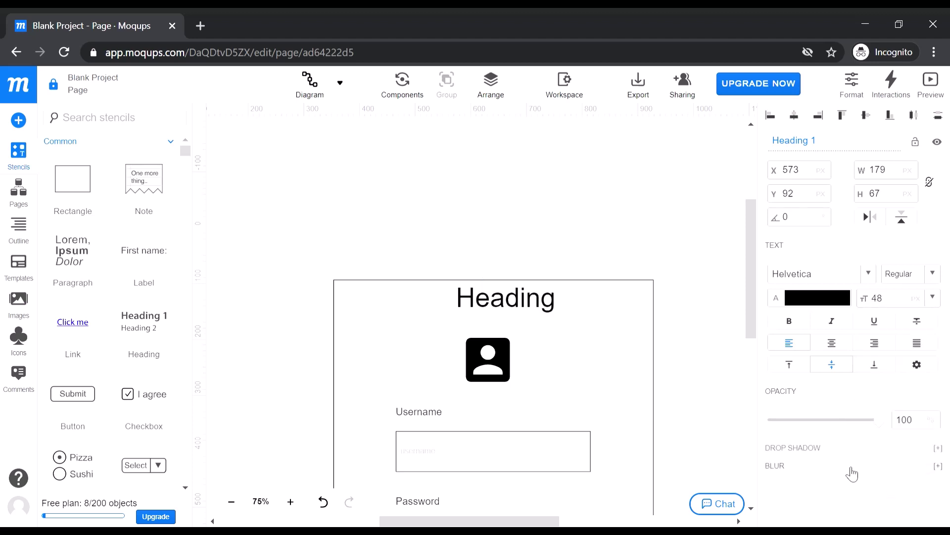
Step: Change the heading text to 'erMoq' and centre it above the account icon
left_click_drag(532, 301, 518, 310)
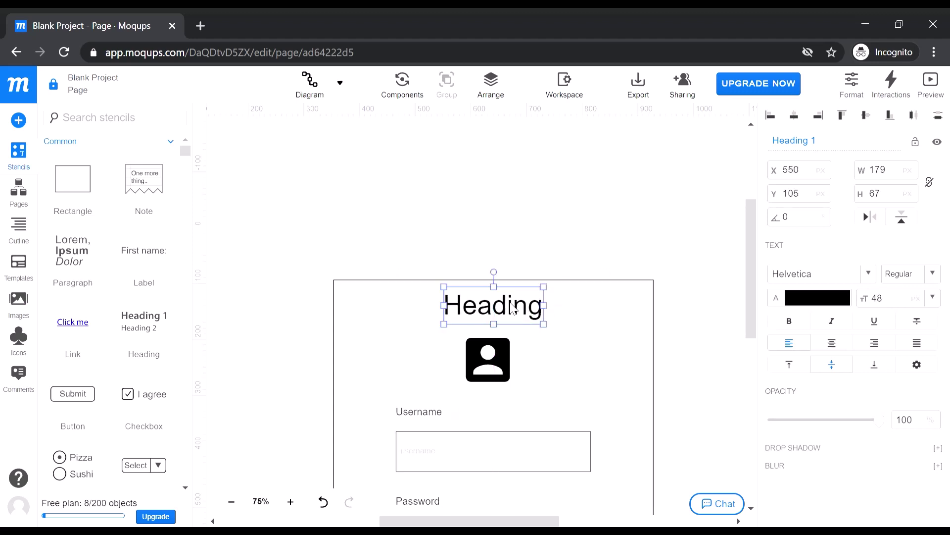
double_click(521, 311)
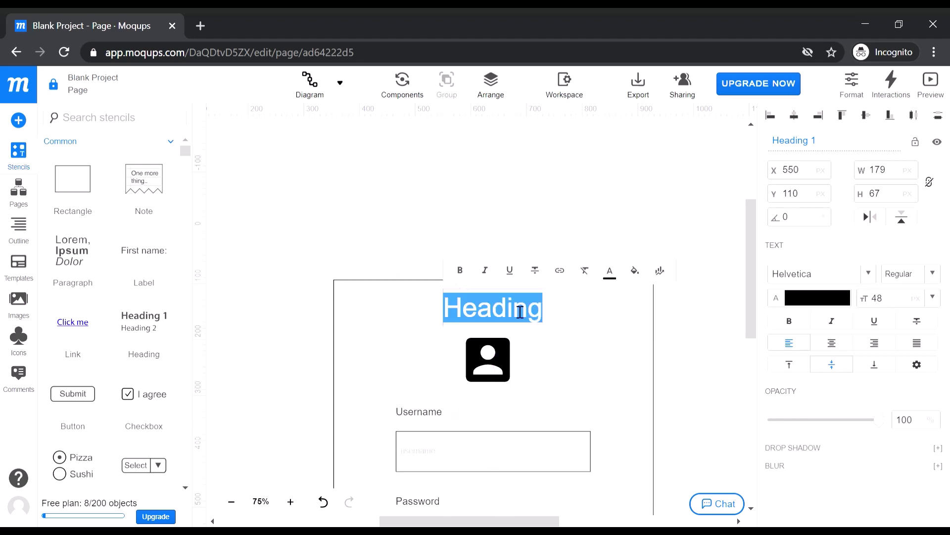
type("er")
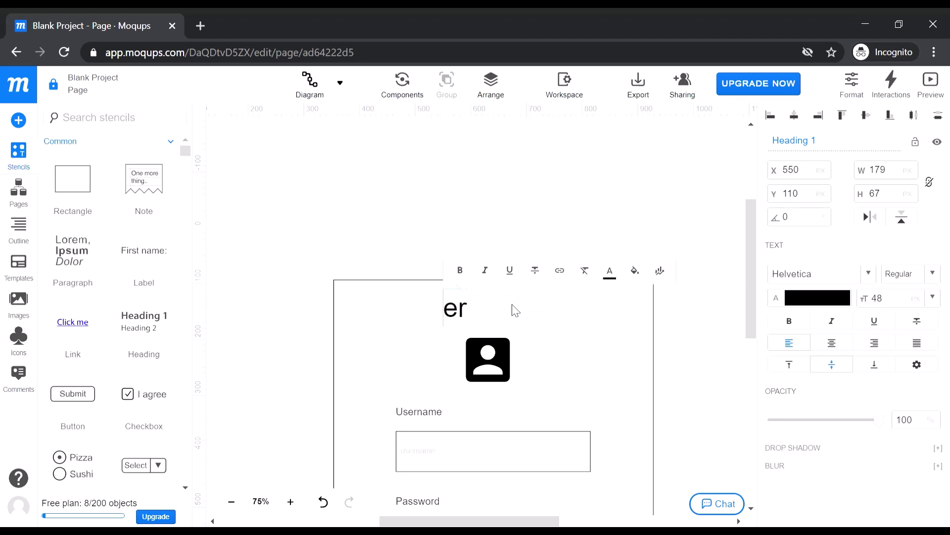
type("Moq")
left_click(435, 328)
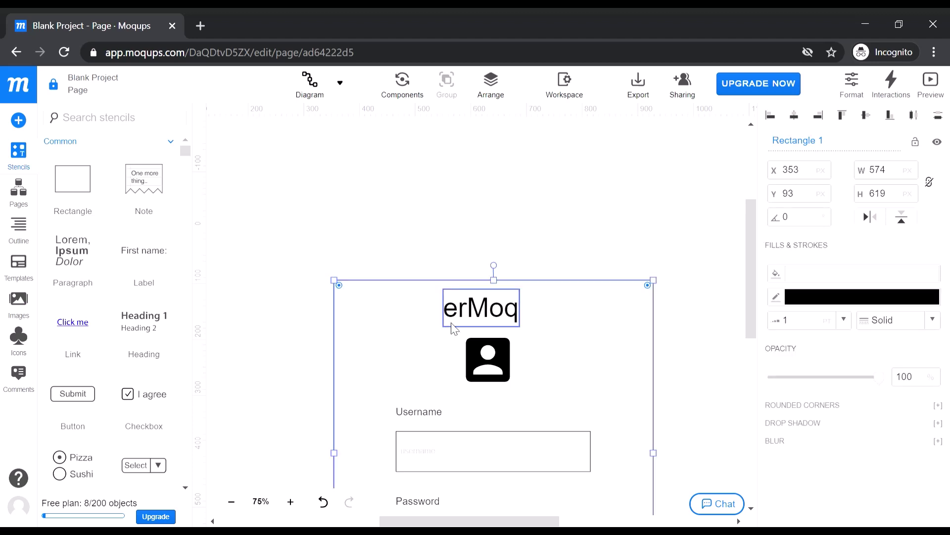
left_click(269, 363)
left_click(473, 316)
left_click_drag(472, 317, 475, 315)
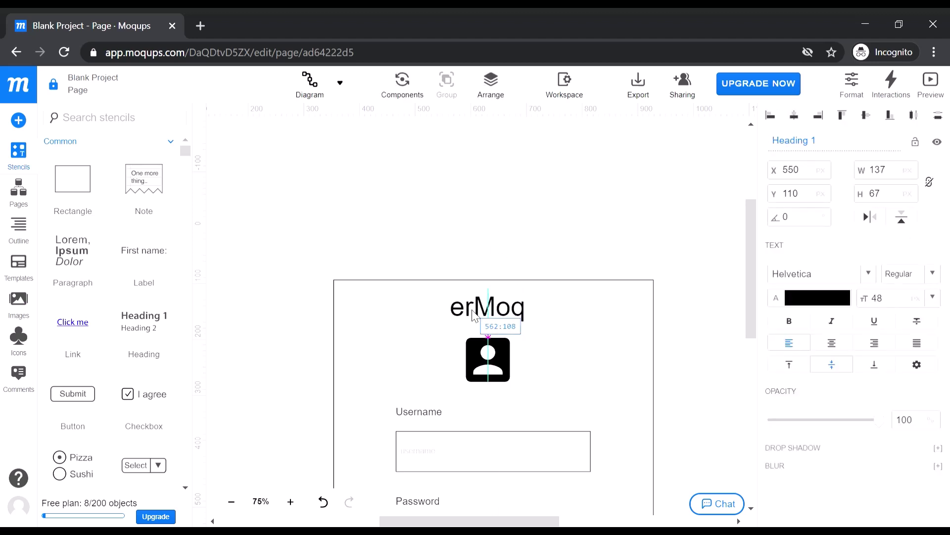
left_click(494, 352)
scroll(408, 389, "down", 5)
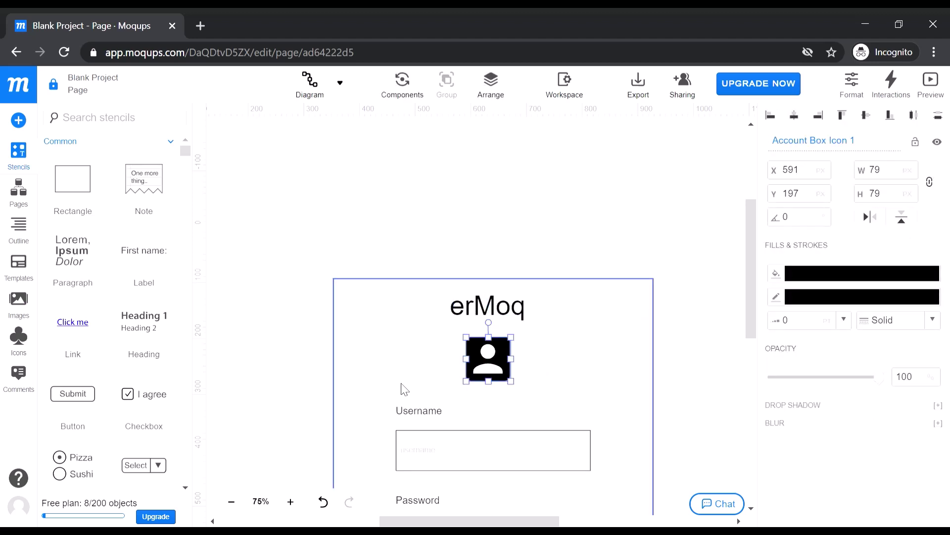
scroll(422, 397, "up", 3)
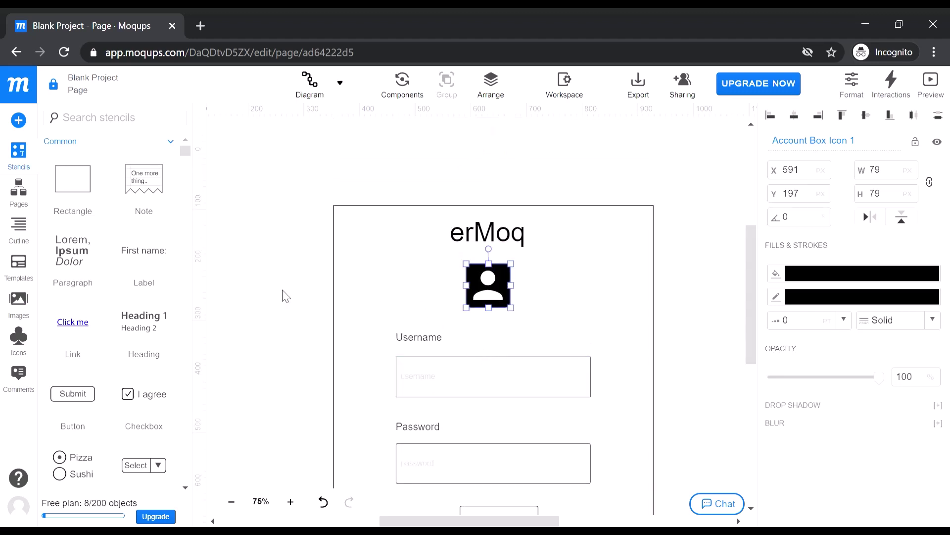
left_click(418, 315)
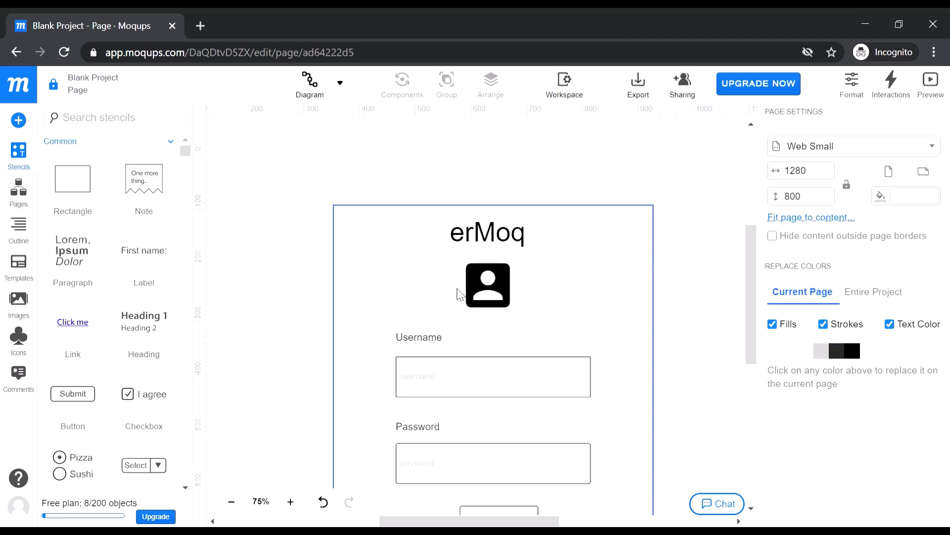
Step: Preview the finished login wireframe and scroll through its heading, icon, inputs and button
scroll(396, 333, "down", 3)
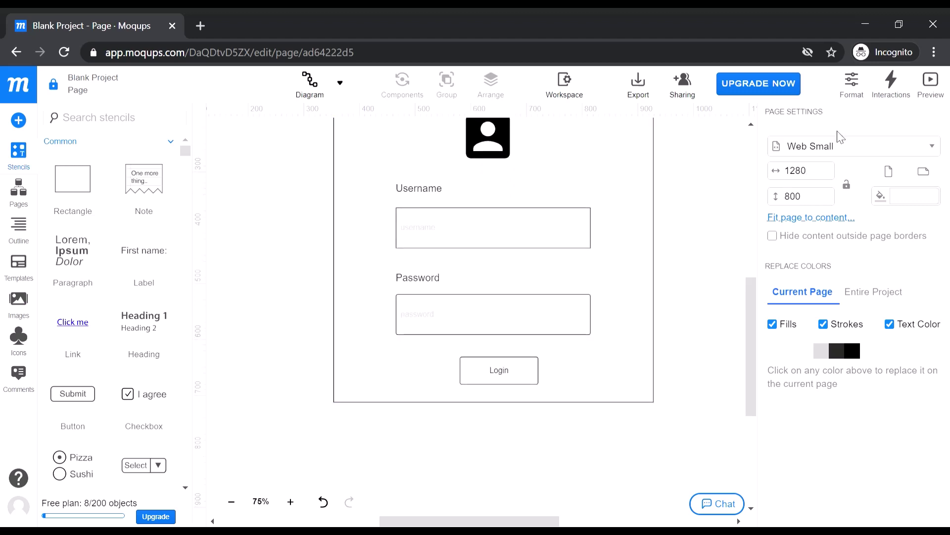
left_click(931, 82)
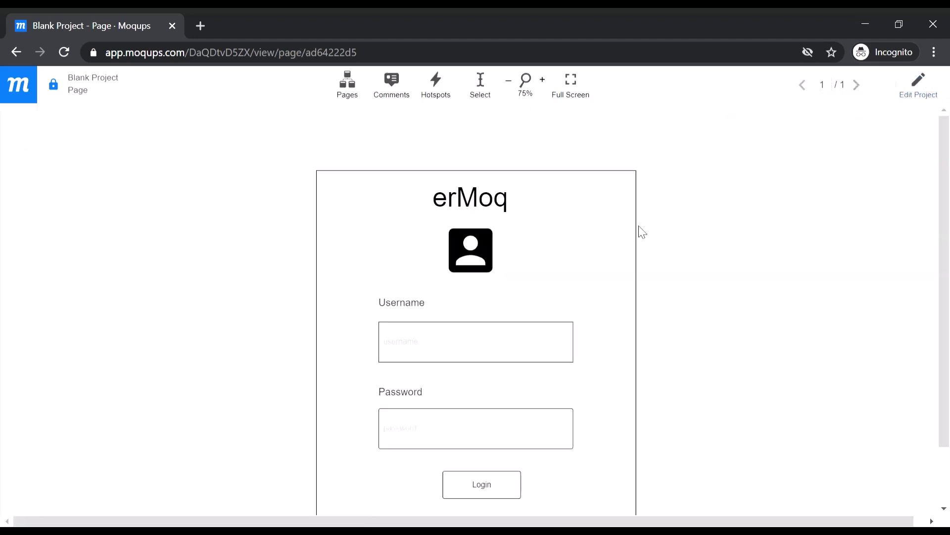
scroll(245, 308, "down", 2)
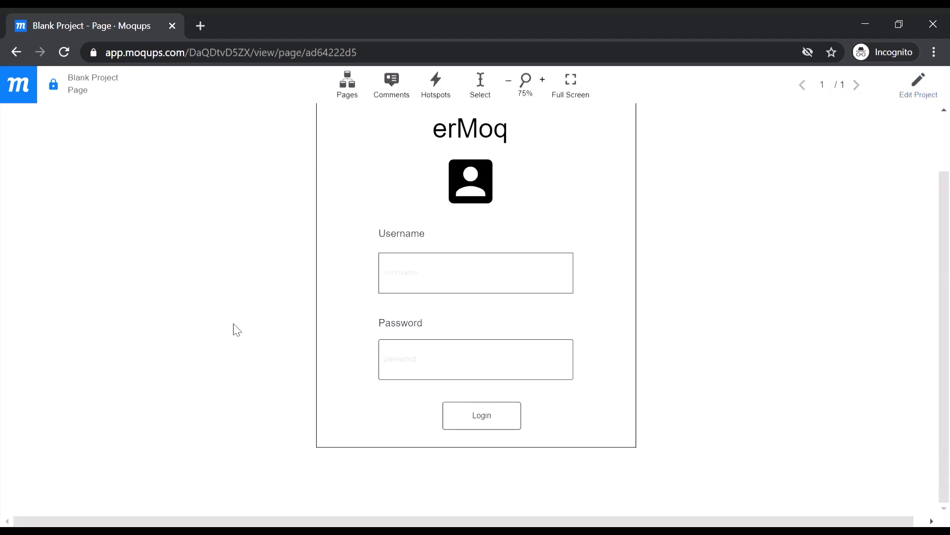
scroll(236, 328, "up", 2)
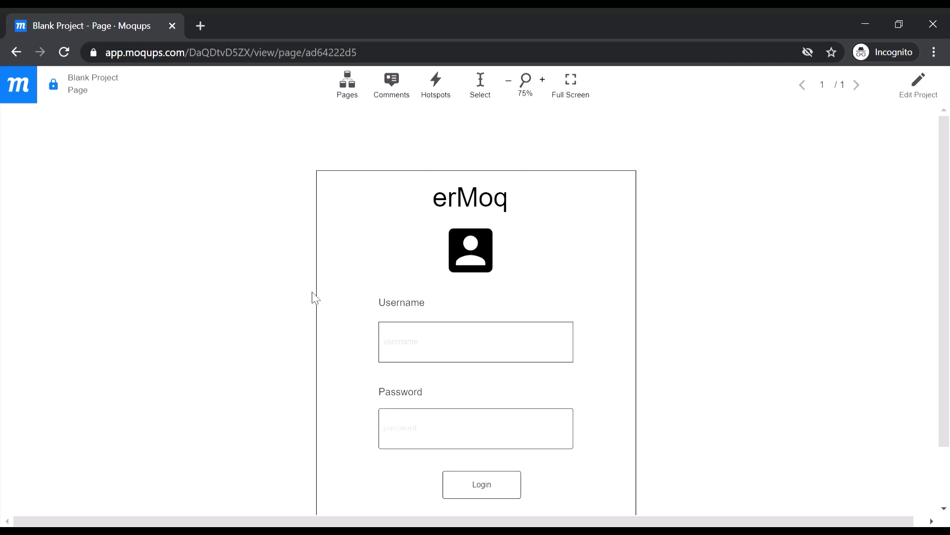
scroll(310, 305, "down", 1)
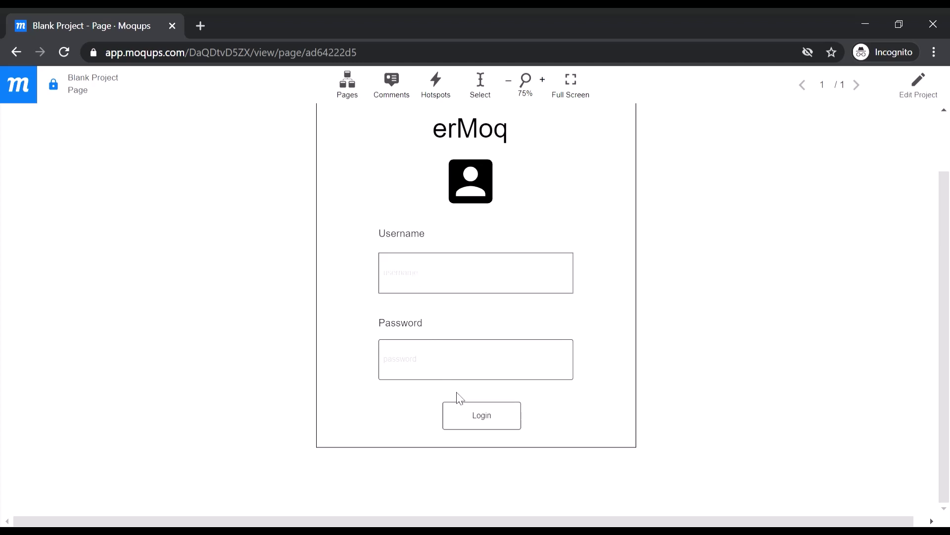
scroll(381, 357, "up", 1)
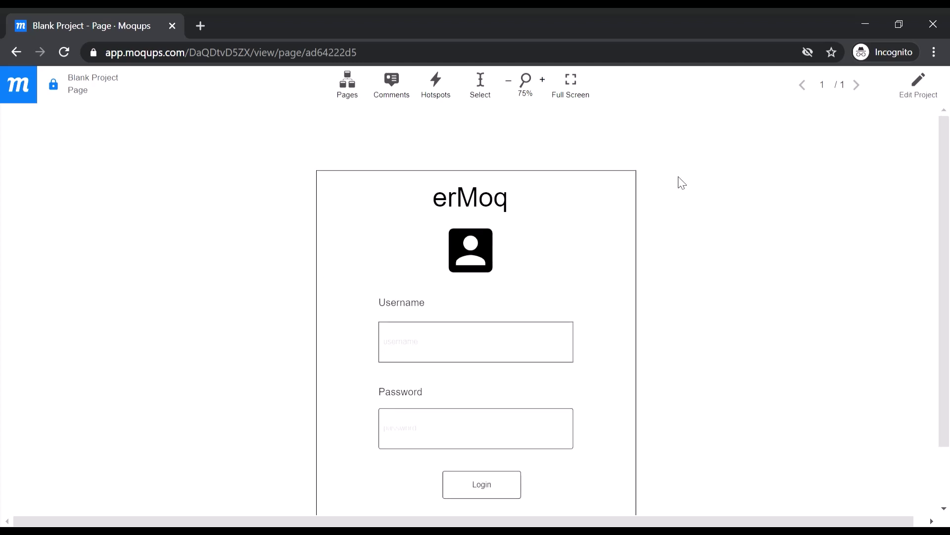
Step: Leave preview and reopen the login wireframe in the editor
left_click(921, 84)
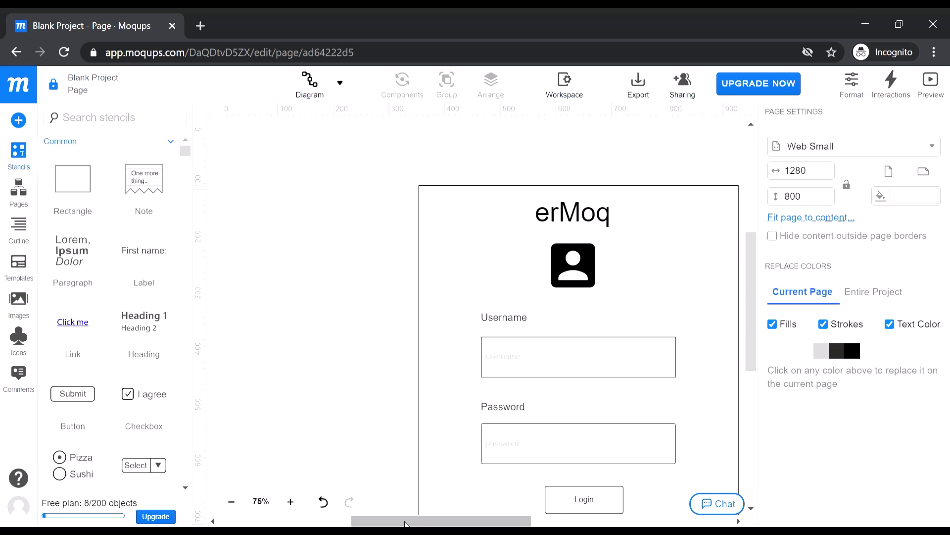
left_click_drag(405, 524, 437, 523)
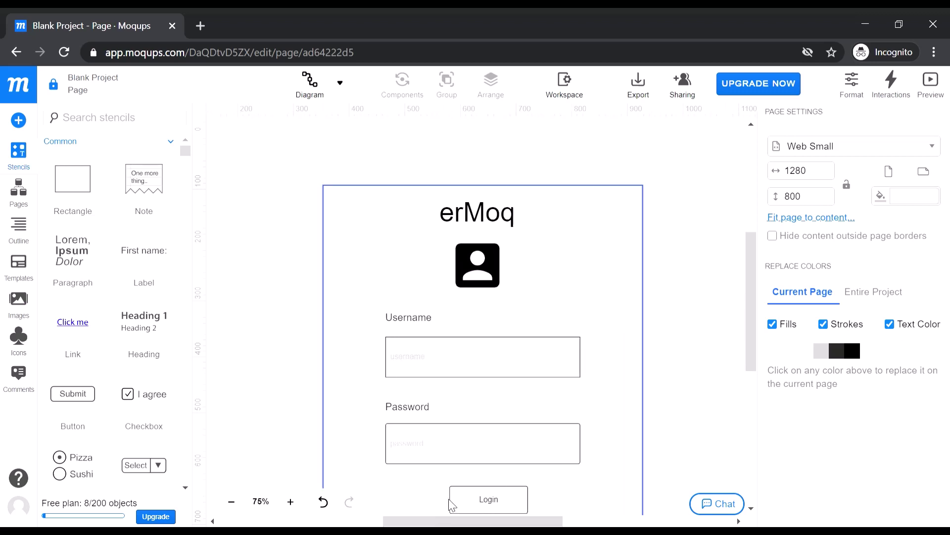